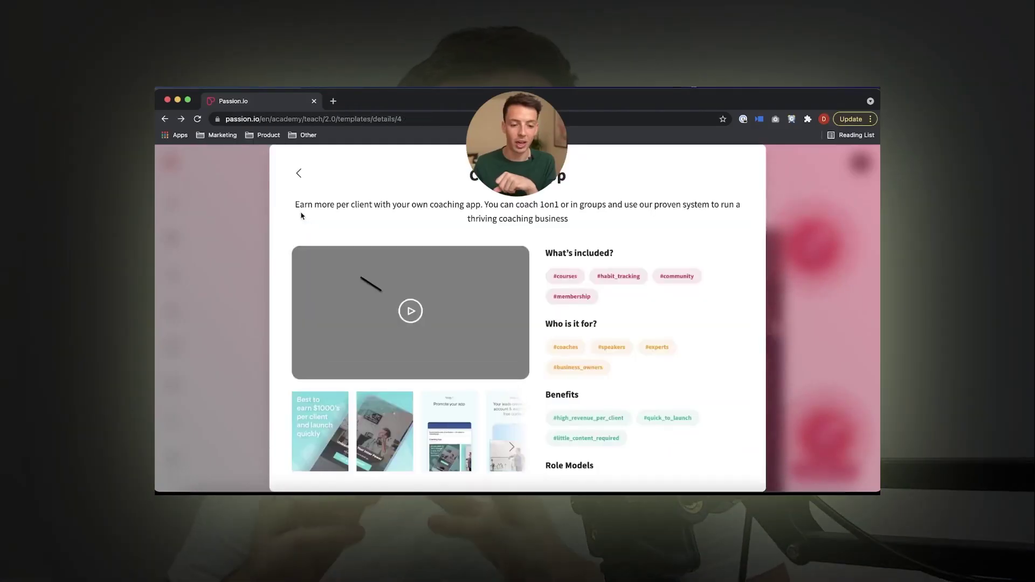
scroll(566, 324, down, 4)
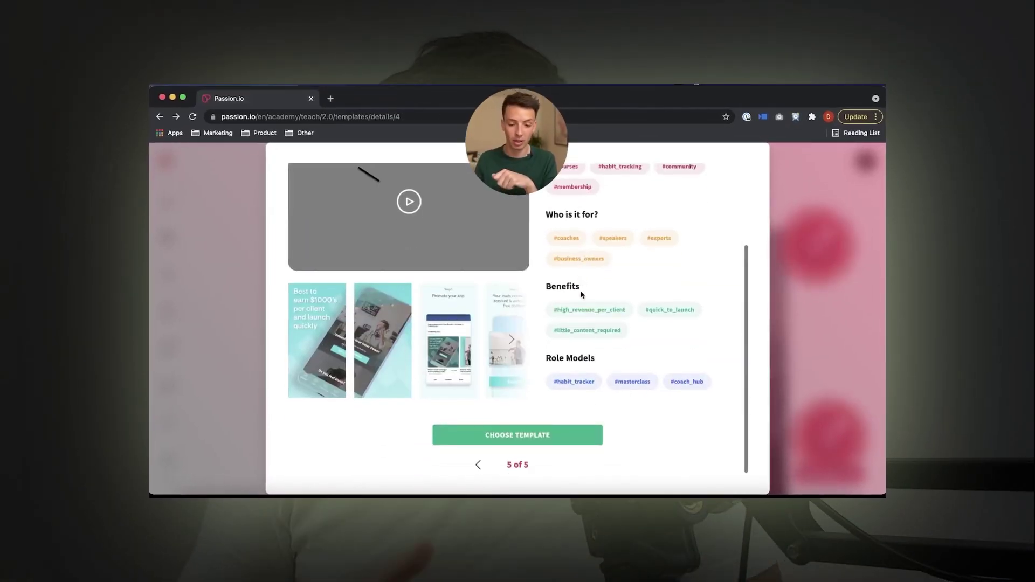
Build the app from the coaching template, landing on the PassionProducts page.
click(520, 443)
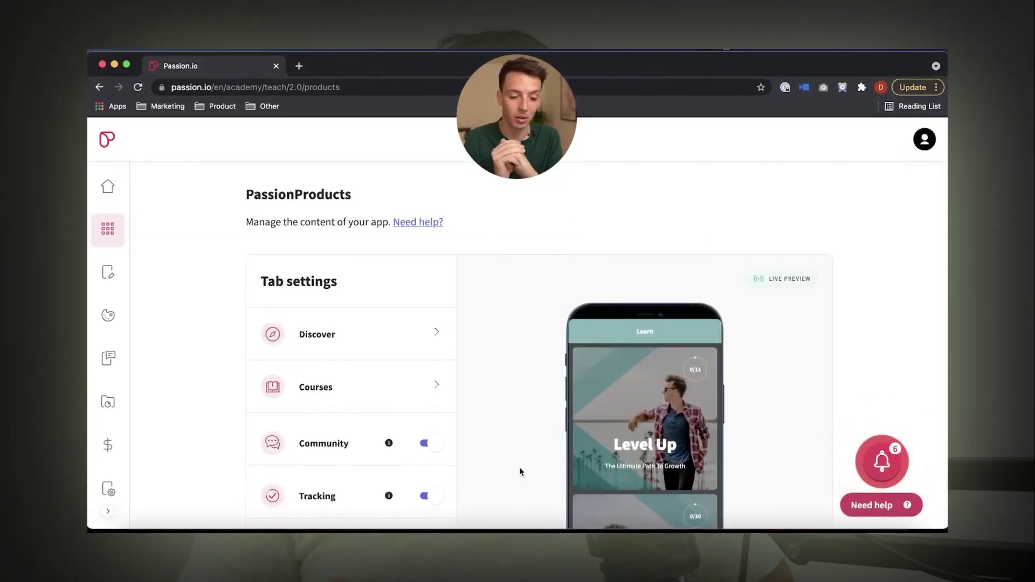
scroll(520, 472, down, 3)
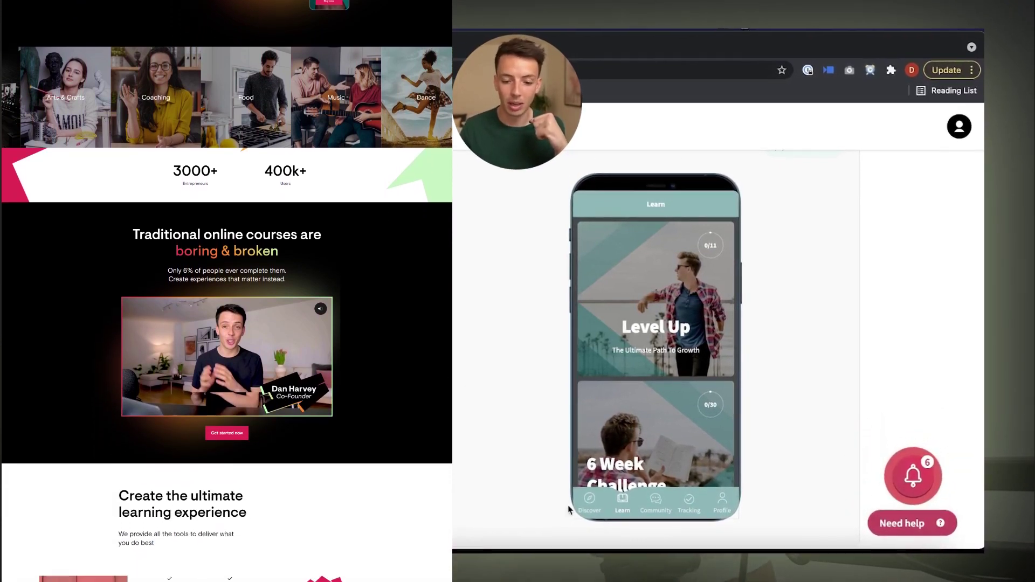
Preview the app's Discover screen before moving to the sales page builder.
click(591, 508)
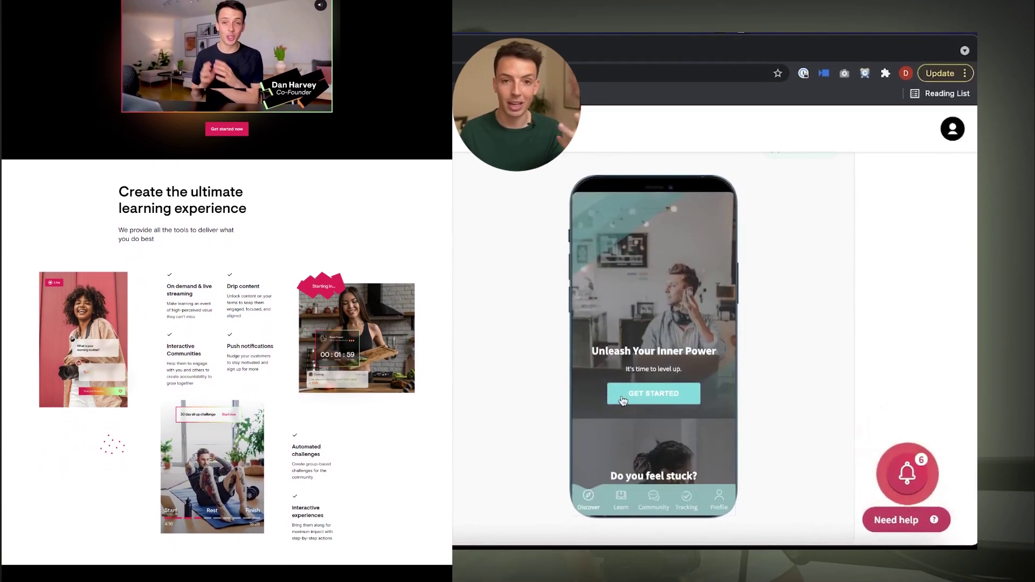
scroll(622, 397, down, 3)
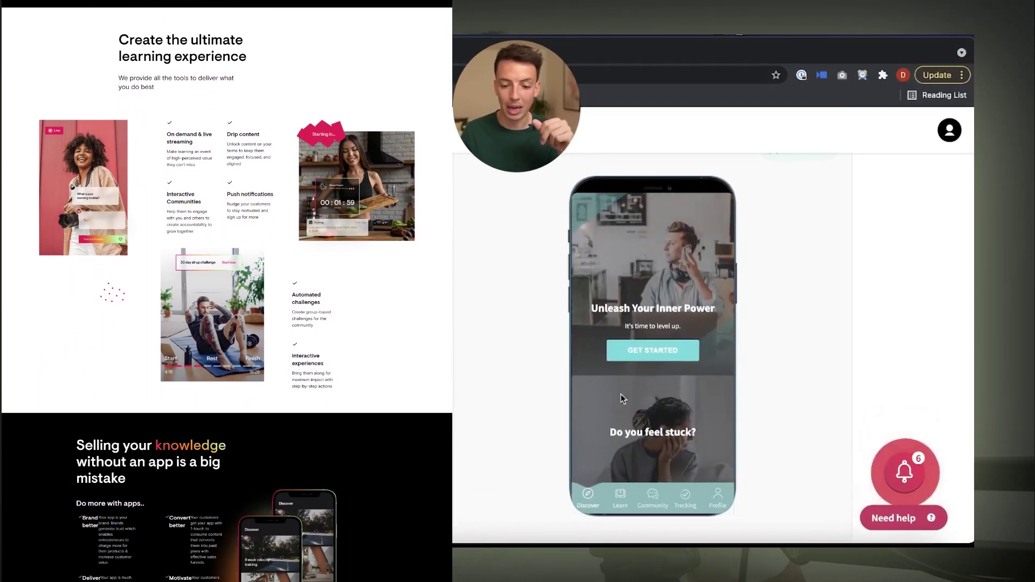
scroll(620, 393, down, 3)
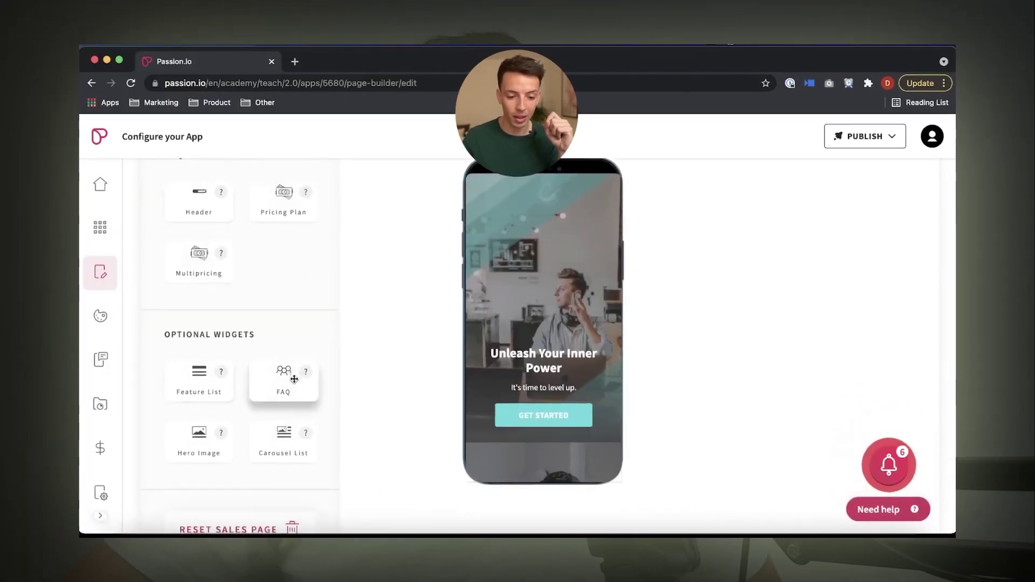
scroll(526, 340, down, 8)
scroll(493, 366, down, 10)
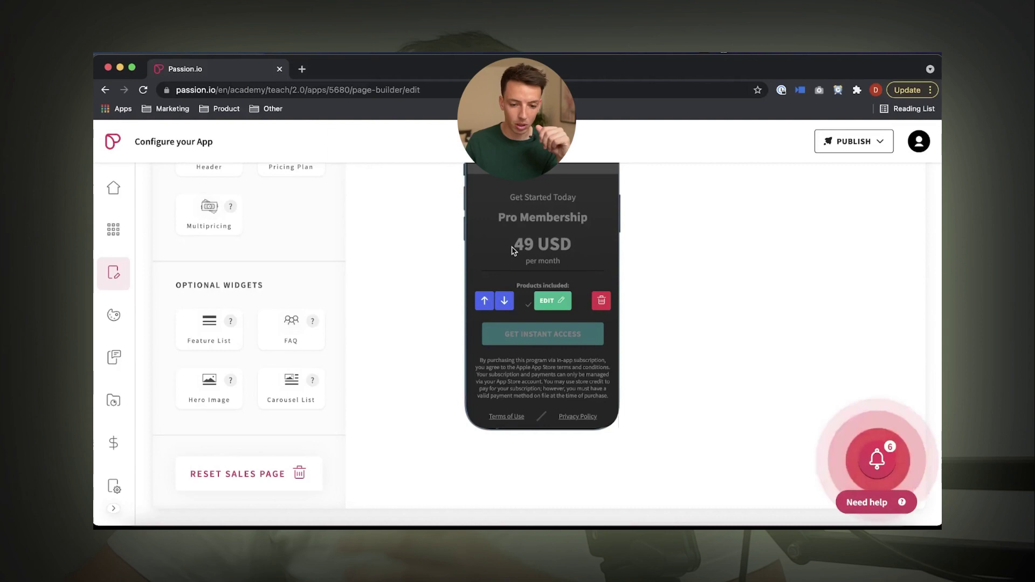
Add an FAQ section to the sales page with one blank question.
drag(292, 330, 548, 370)
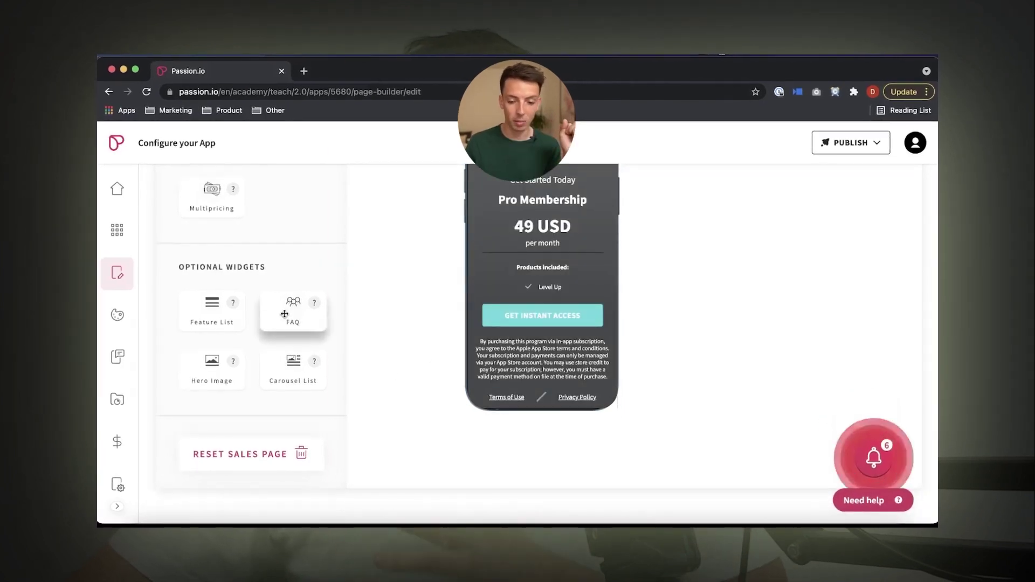
scroll(547, 368, down, 5)
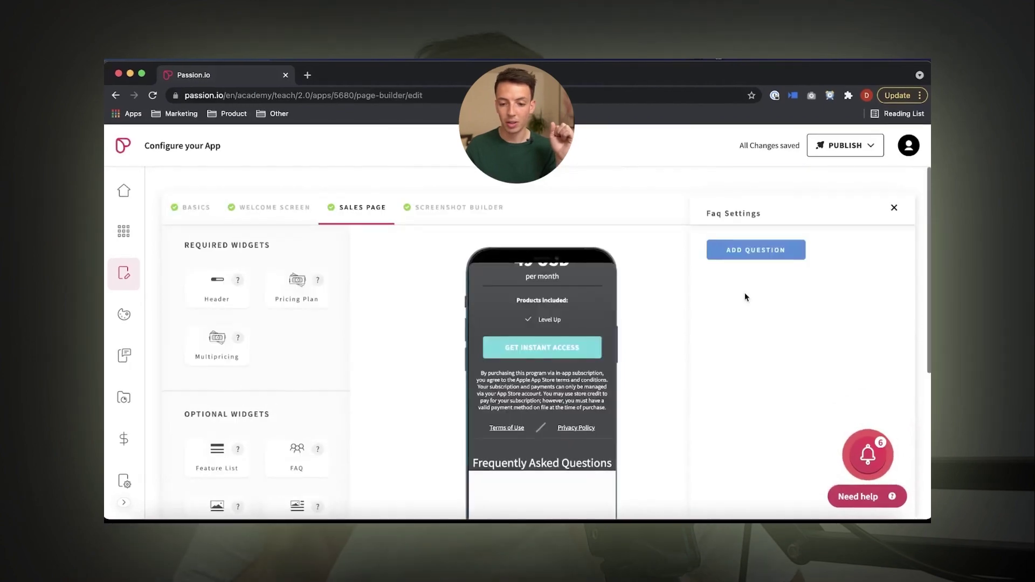
click(753, 245)
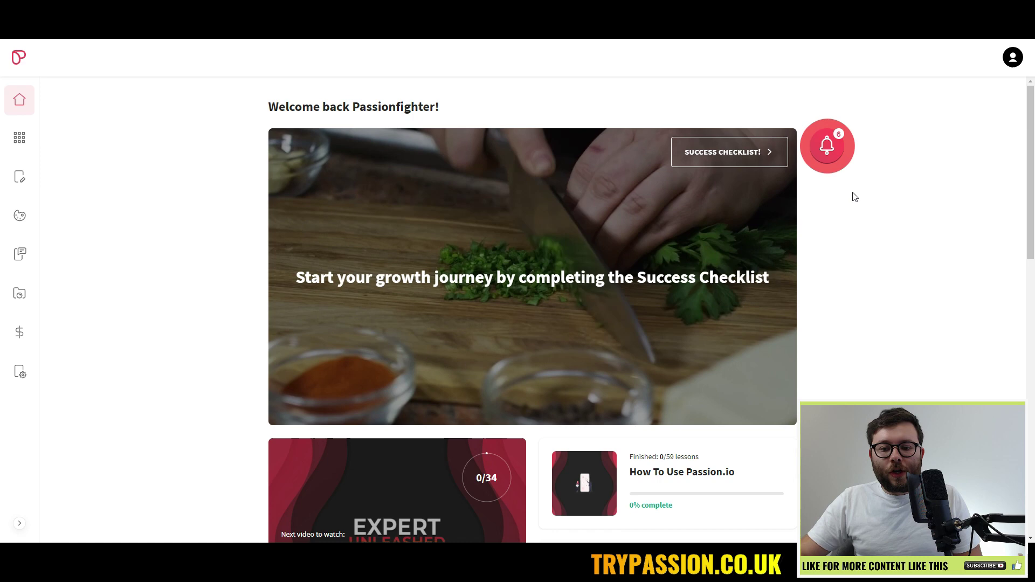
View the Success Checklist of setup steps from the dashboard bell.
click(827, 146)
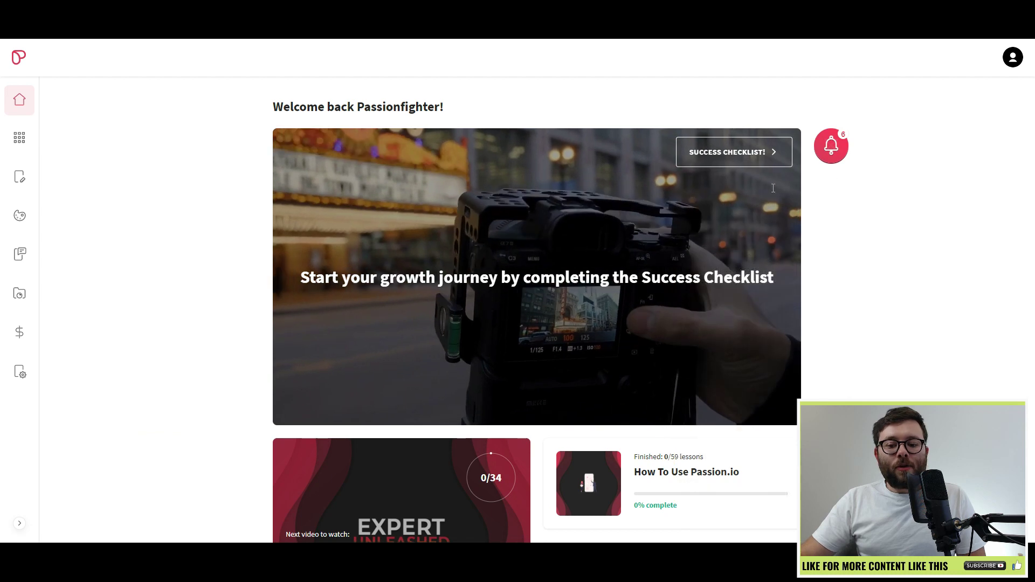
scroll(773, 243, down, 4)
scroll(728, 365, down, 2)
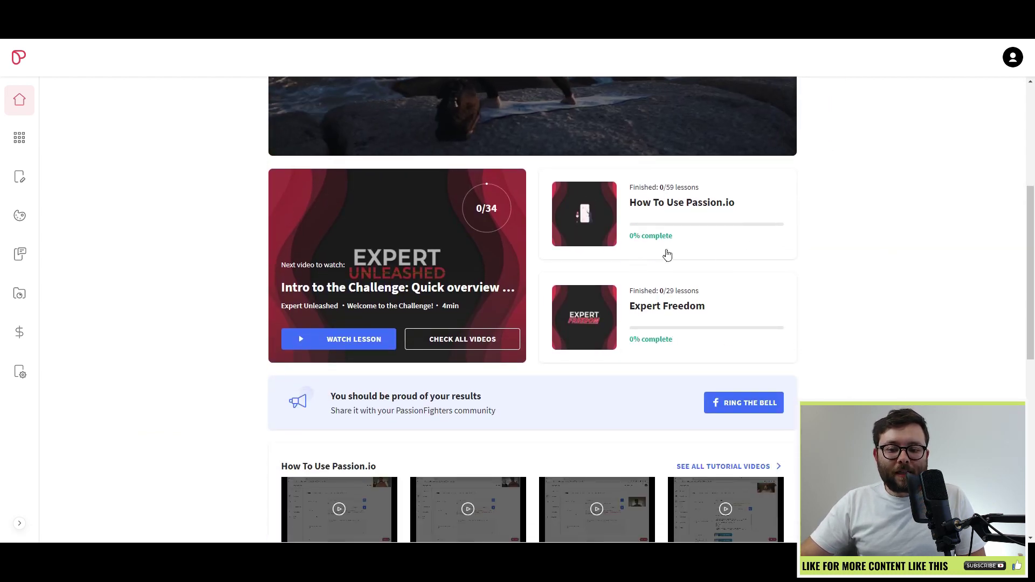
scroll(658, 287, down, 2)
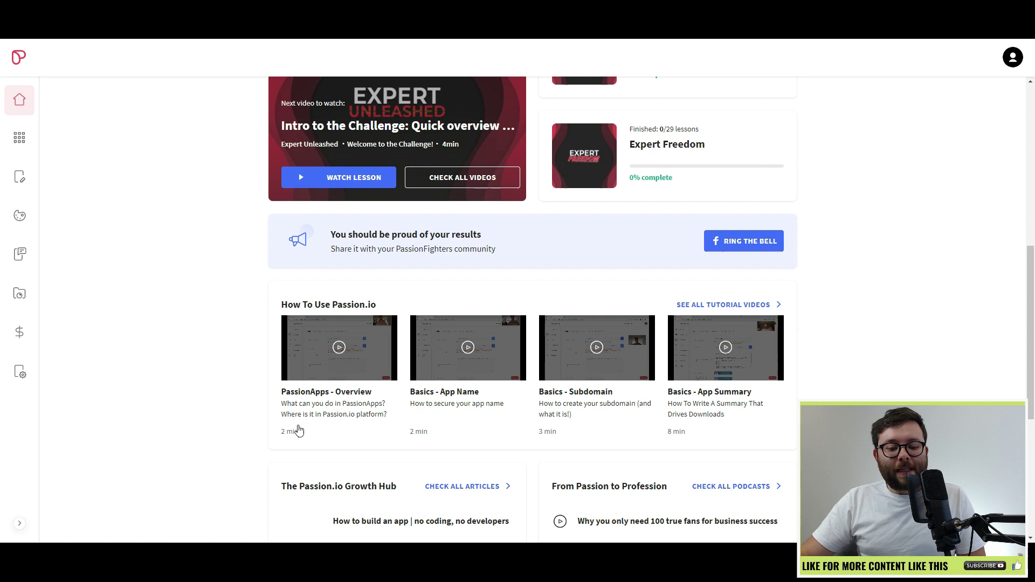
click(742, 305)
scroll(841, 162, down, 3)
scroll(811, 263, down, 2)
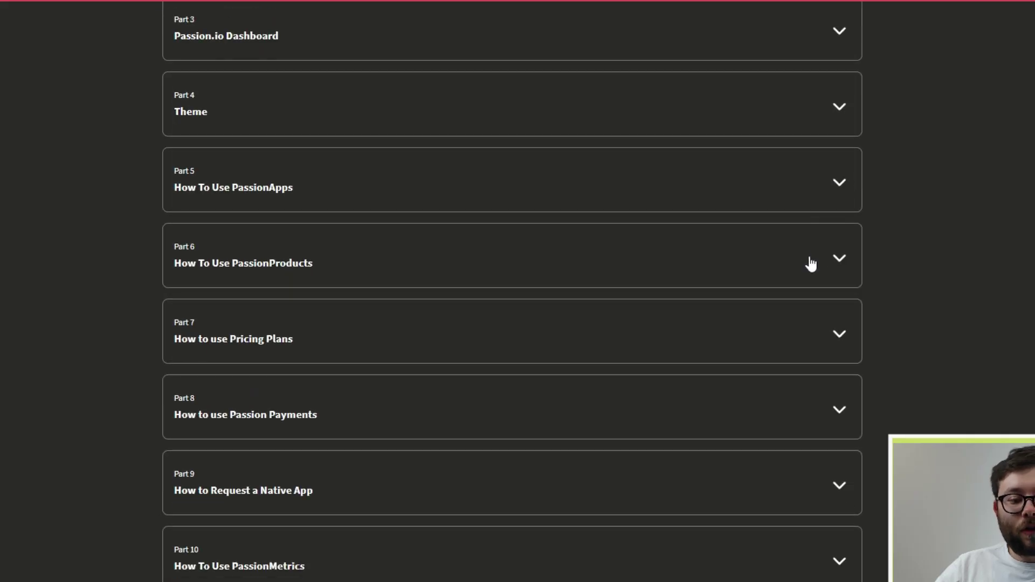
click(831, 267)
scroll(808, 275, down, 4)
click(812, 276)
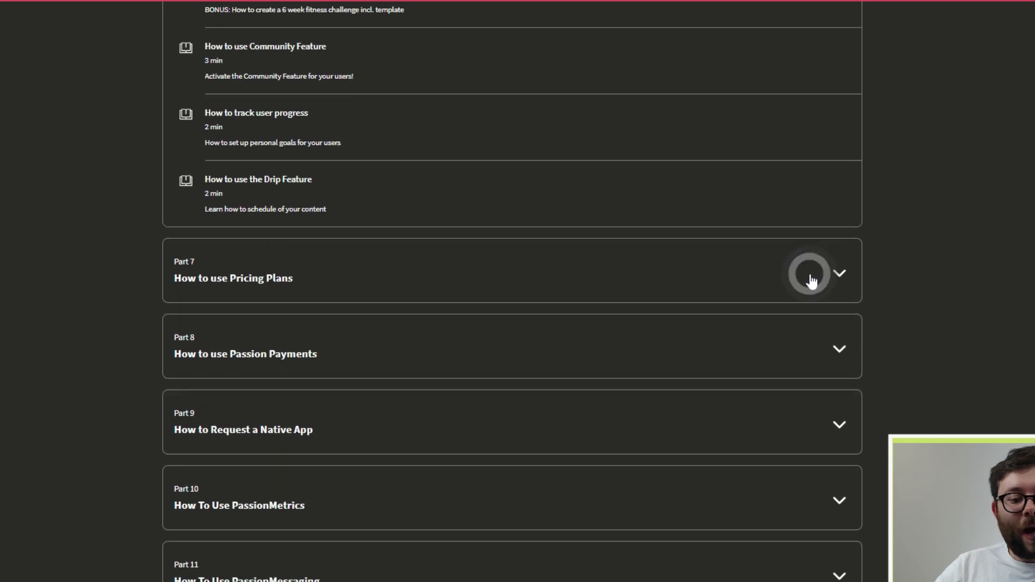
scroll(812, 281, down, 1)
scroll(812, 282, down, 2)
click(811, 282)
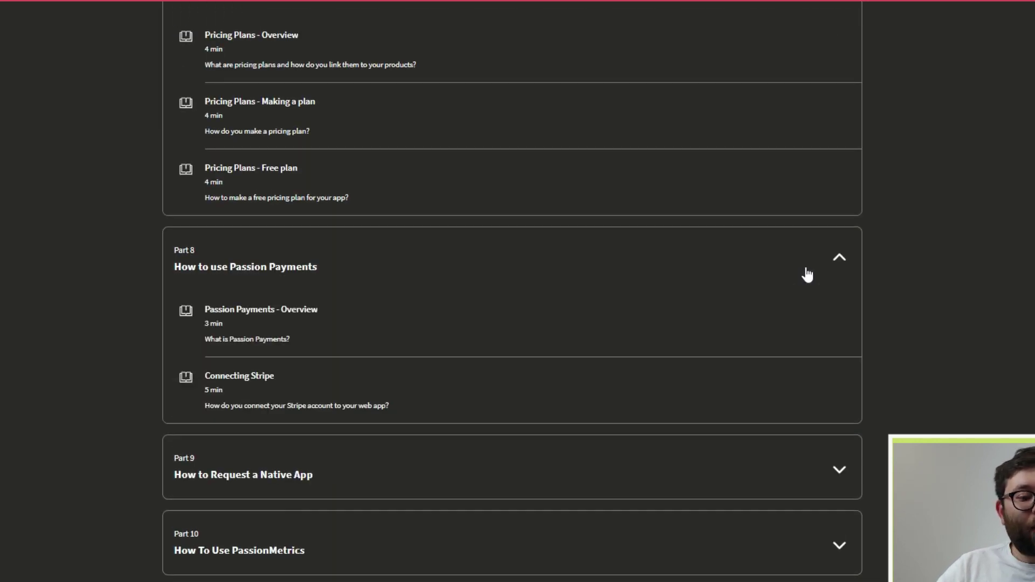
scroll(804, 281, down, 2)
click(815, 314)
scroll(748, 332, down, 1)
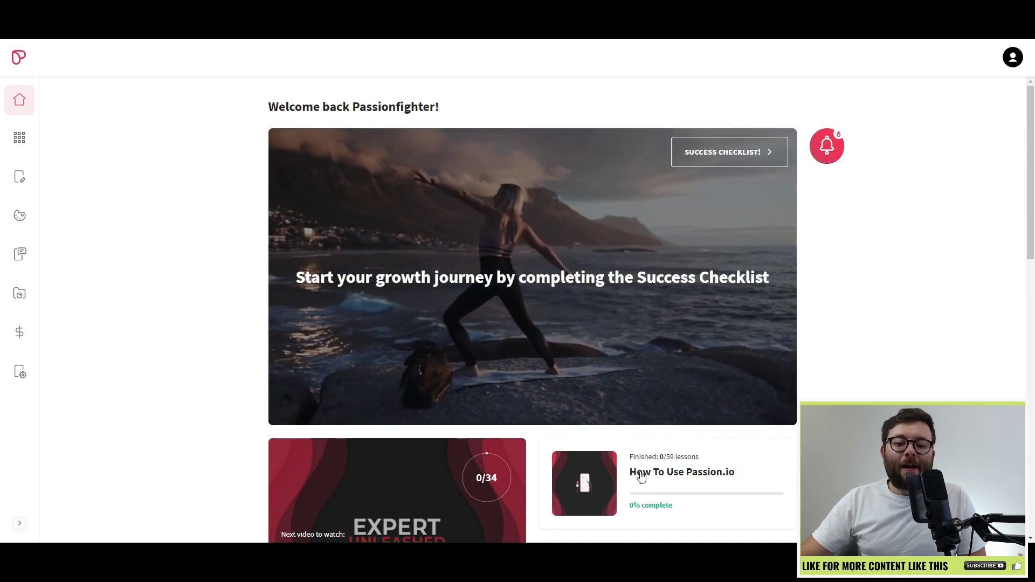
click(1012, 56)
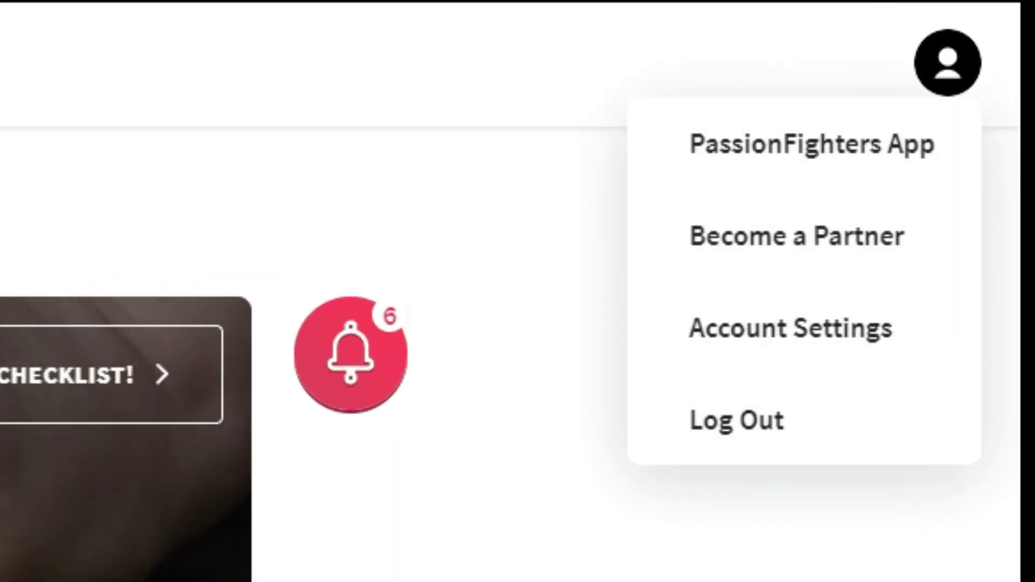
click(817, 162)
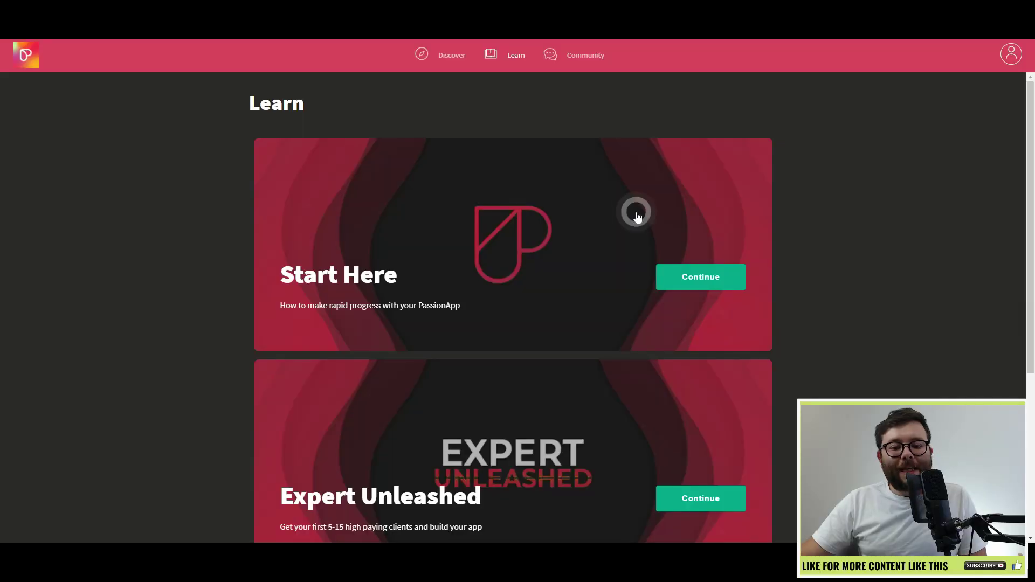
click(635, 212)
click(518, 463)
scroll(401, 348, down, 3)
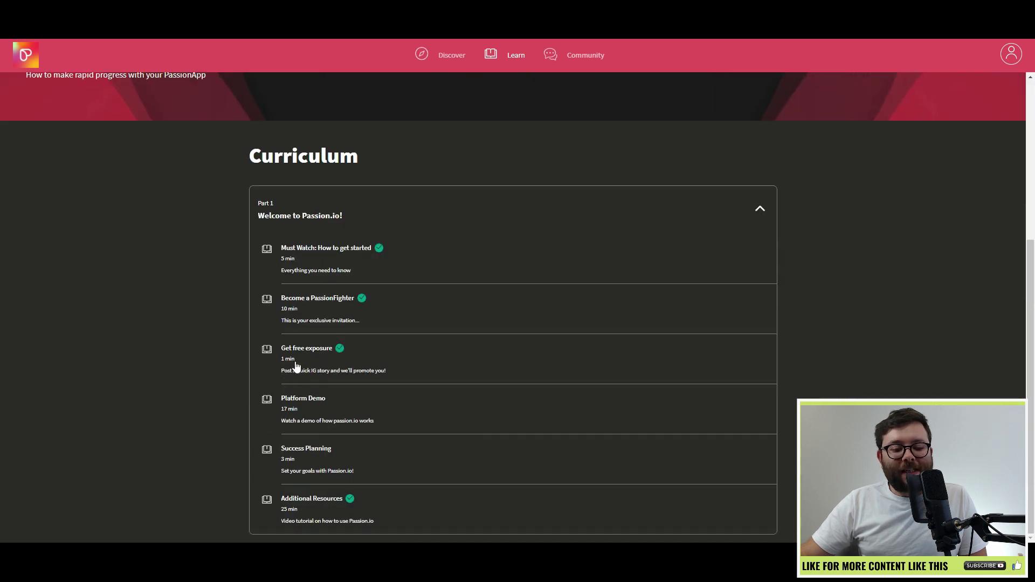
scroll(379, 284, up, 5)
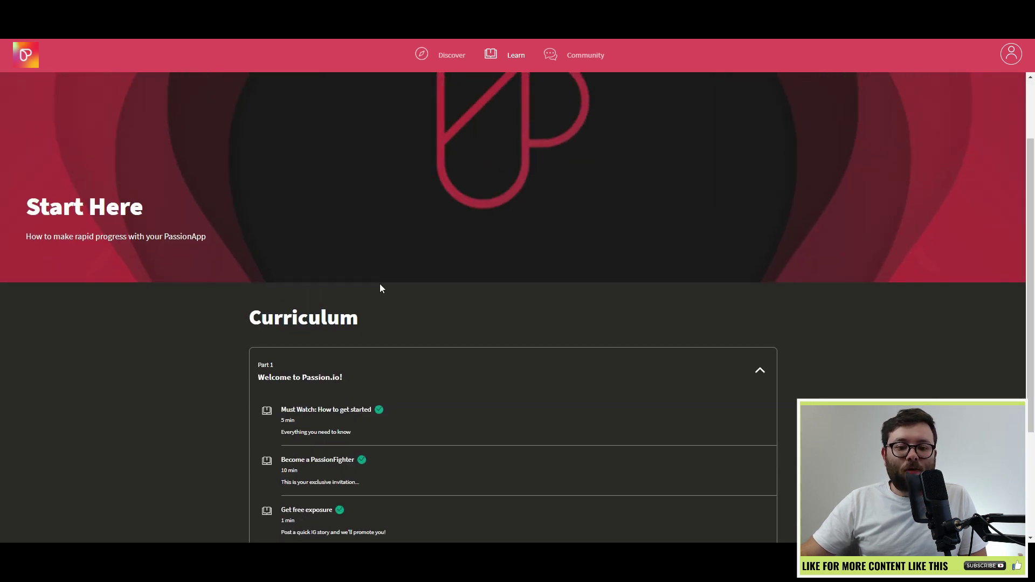
key(alt+Left)
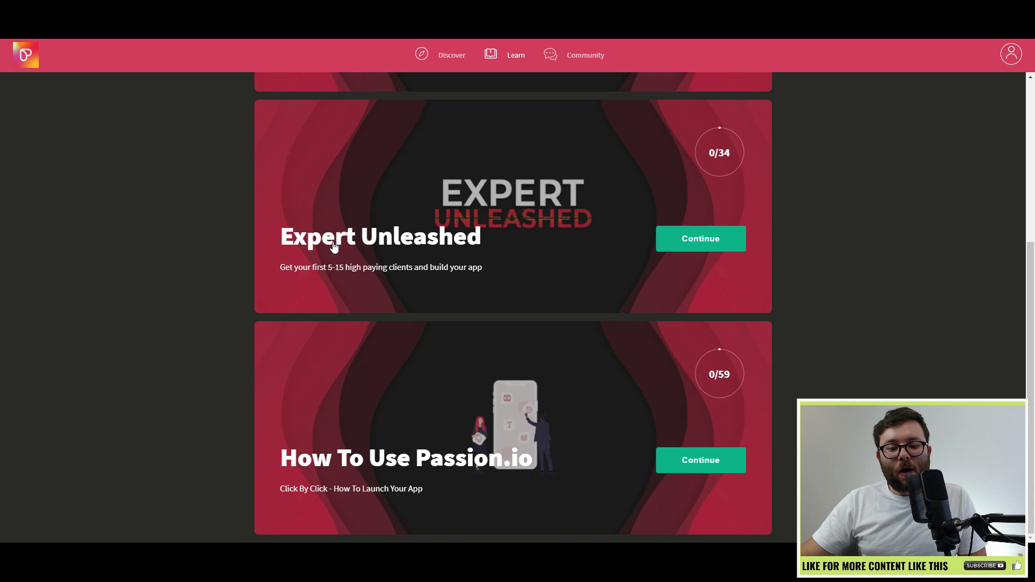
scroll(334, 247, up, 3)
scroll(485, 308, up, 2)
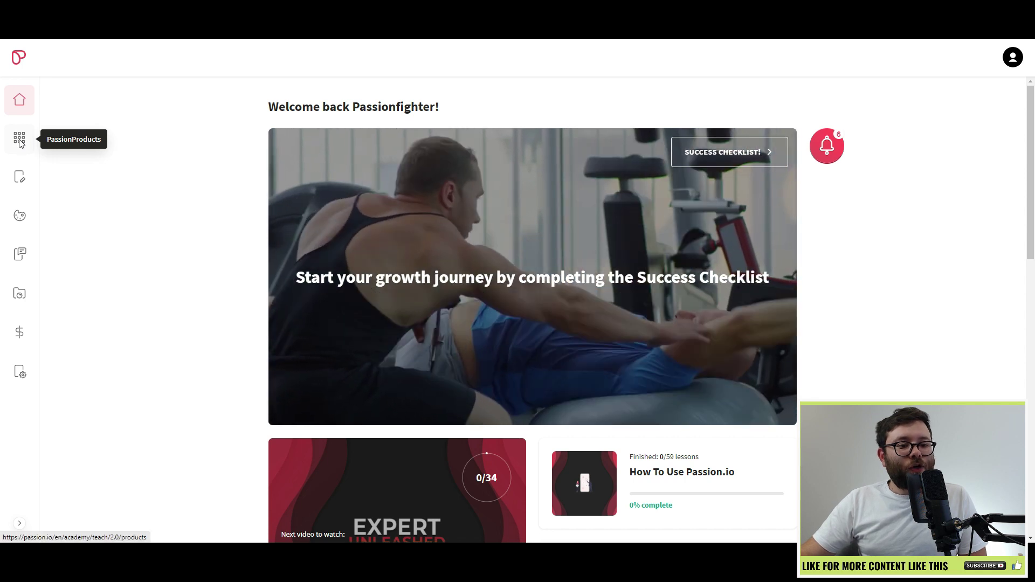
Add a header section reading Enjoy my Products to the empty sales page.
click(19, 139)
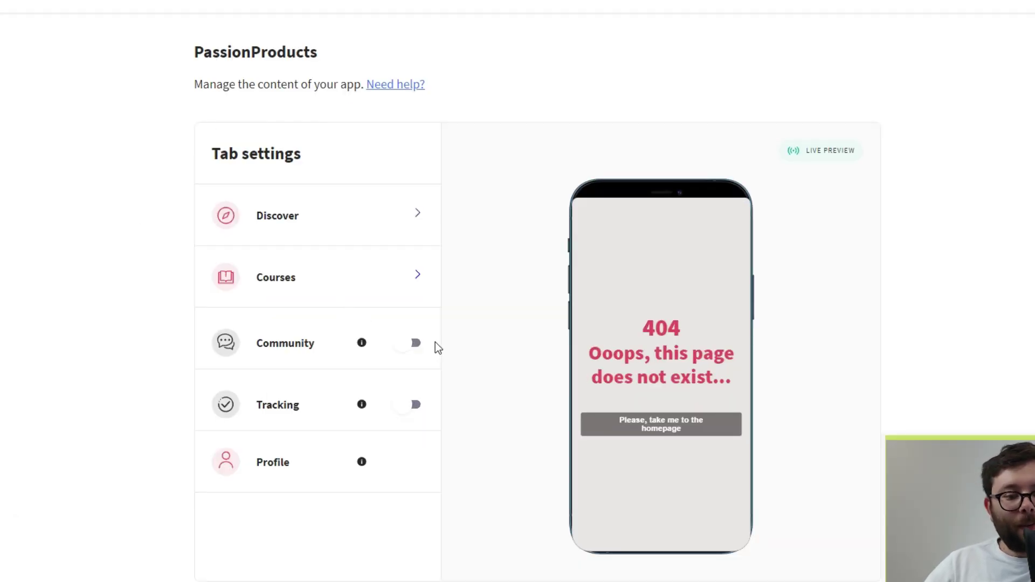
click(419, 217)
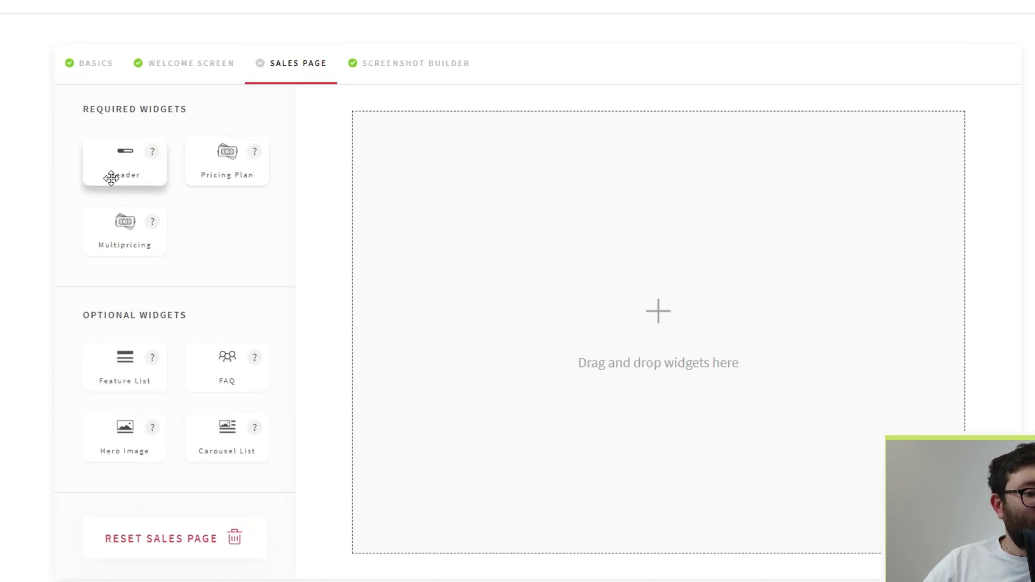
drag(581, 226, 567, 301)
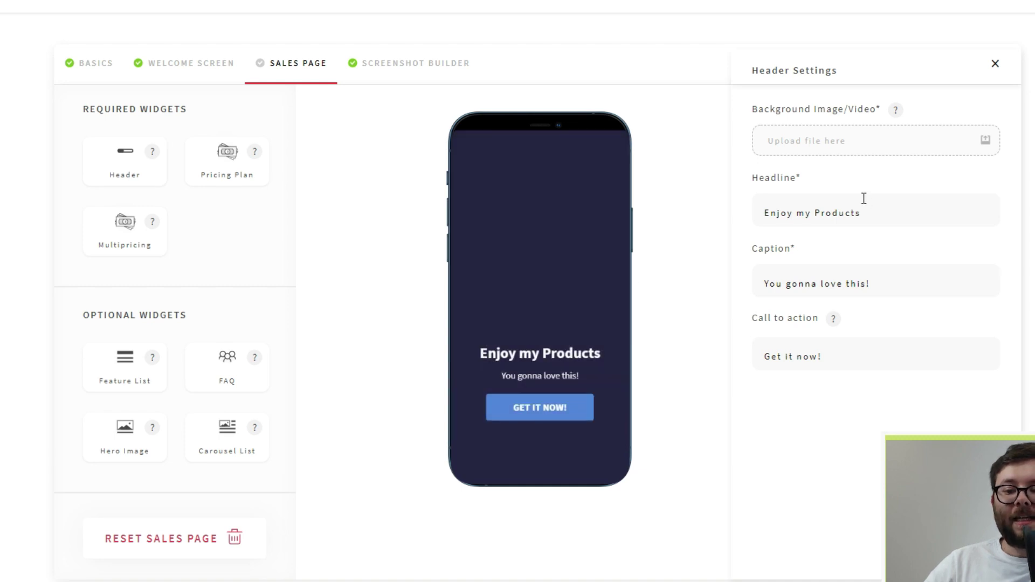
drag(881, 212, 717, 221)
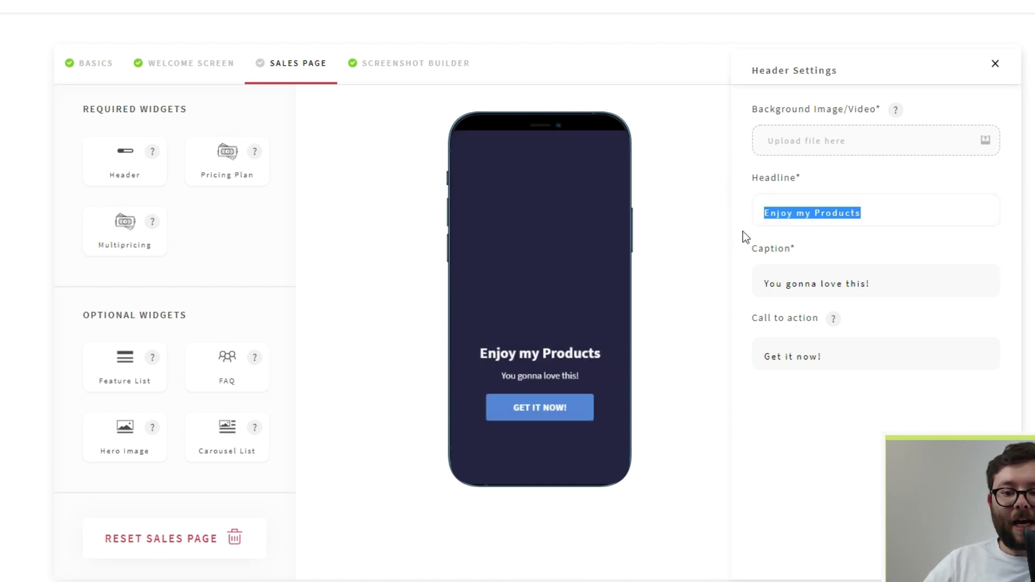
text(Hello)
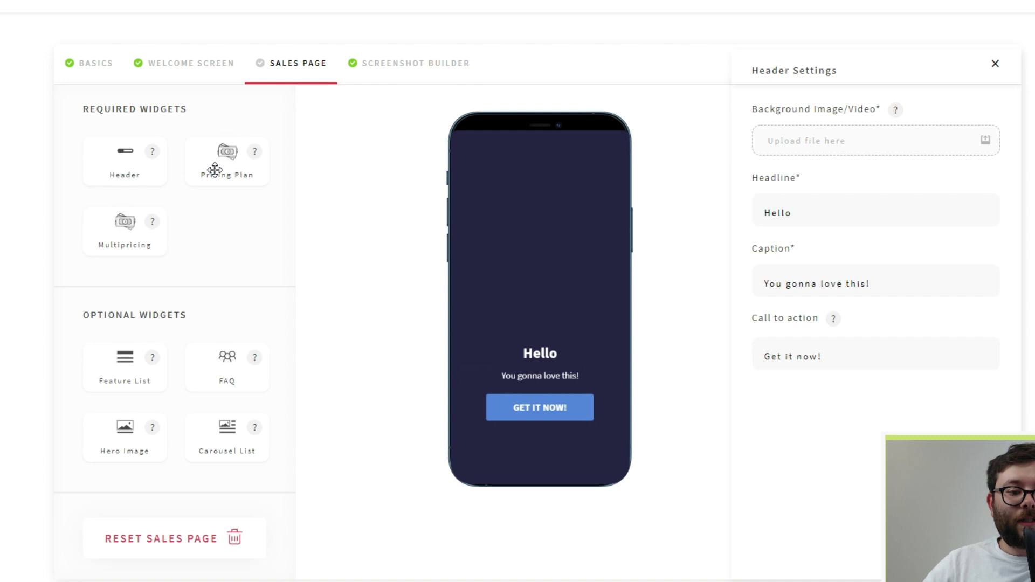
Add a pricing plan section and a What You're Going To Get feature list.
mouse_move(226, 162)
mouse_down()
mouse_move(344, 313)
mouse_move(534, 429)
mouse_up()
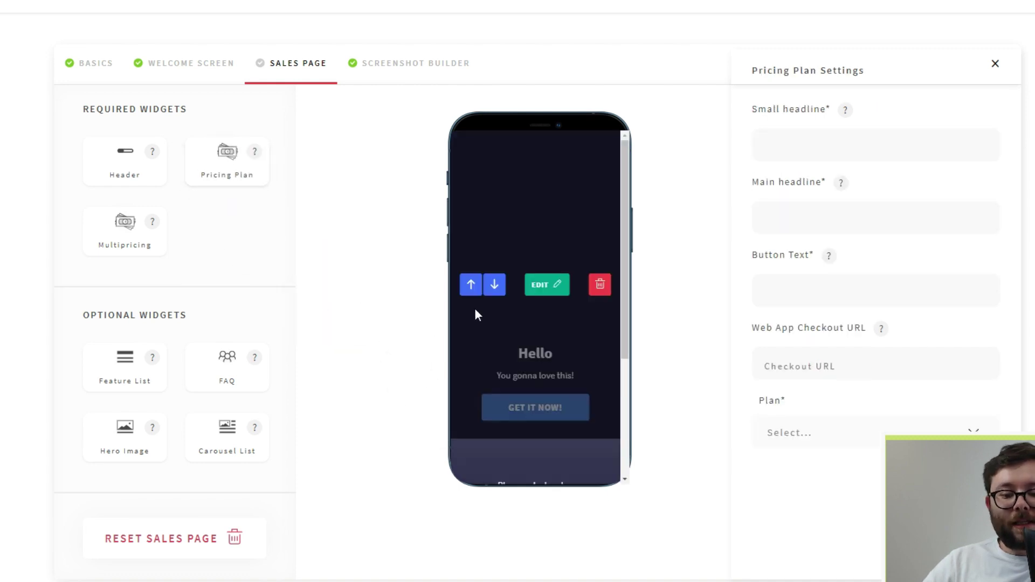
scroll(541, 322, down, 3)
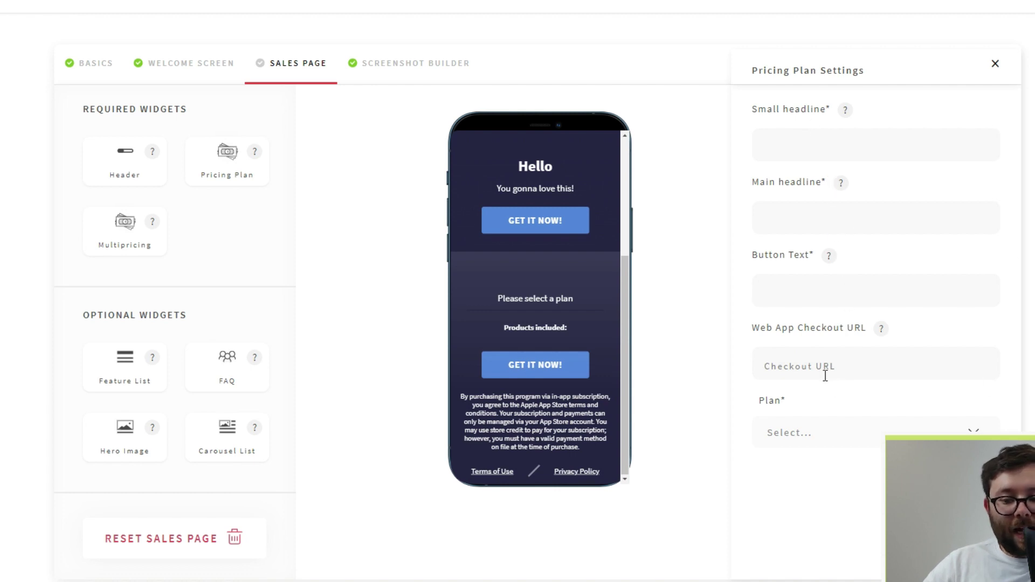
click(870, 433)
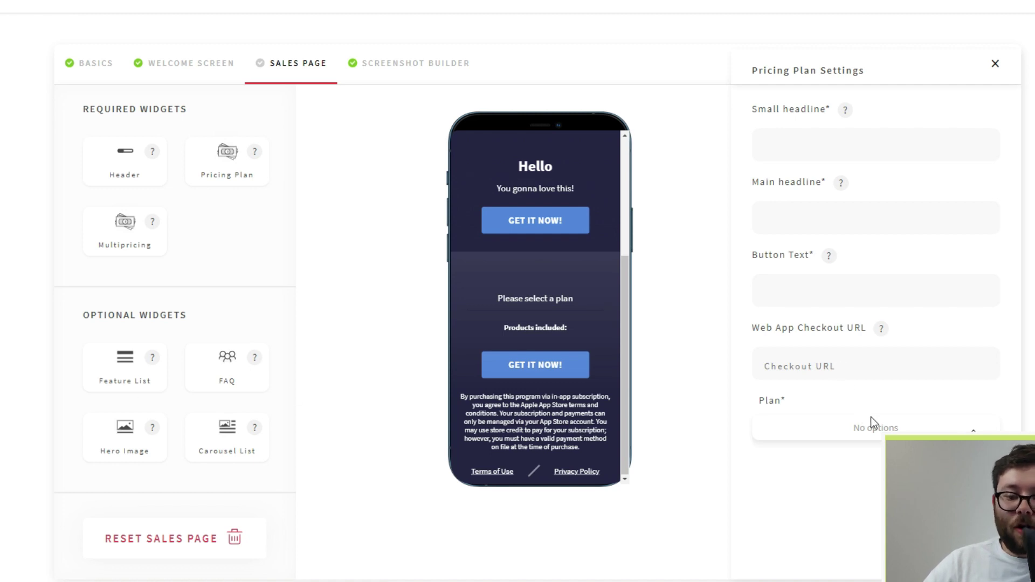
click(865, 501)
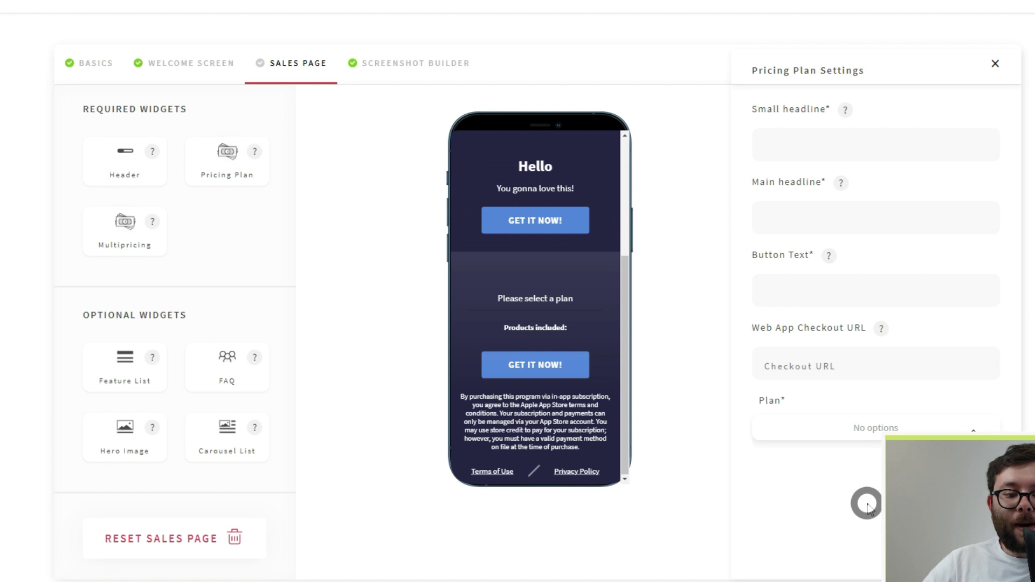
mouse_move(125, 364)
mouse_down()
mouse_move(540, 396)
mouse_move(556, 277)
mouse_up()
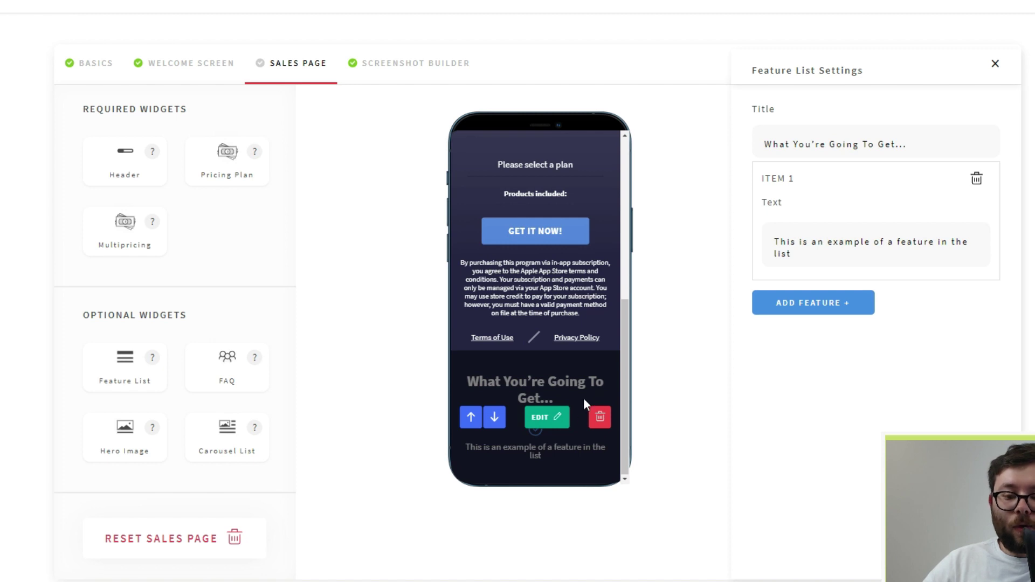
click(470, 416)
scroll(519, 404, up, 3)
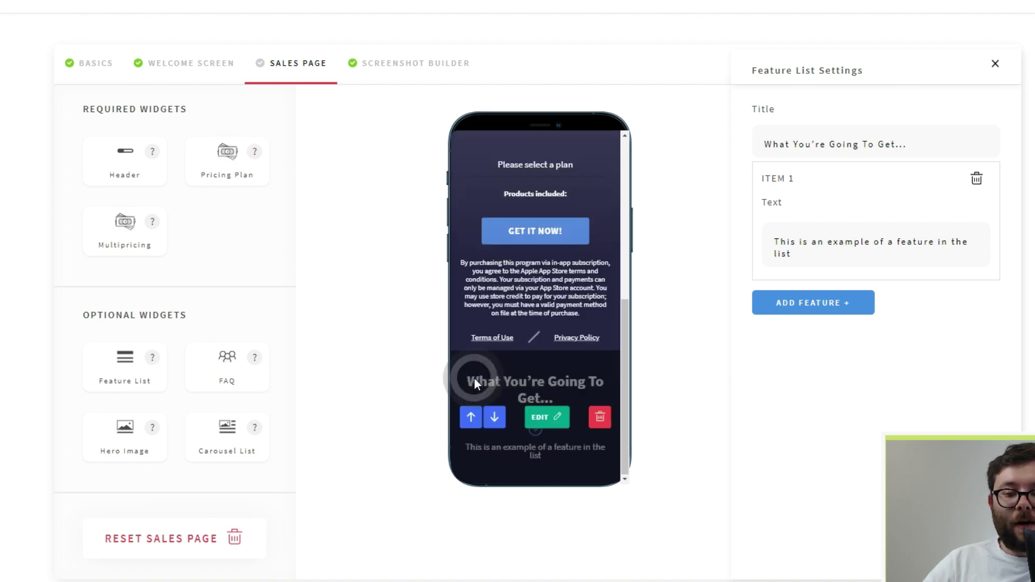
scroll(543, 381, up, 3)
scroll(543, 381, up, 3)
scroll(585, 270, up, 3)
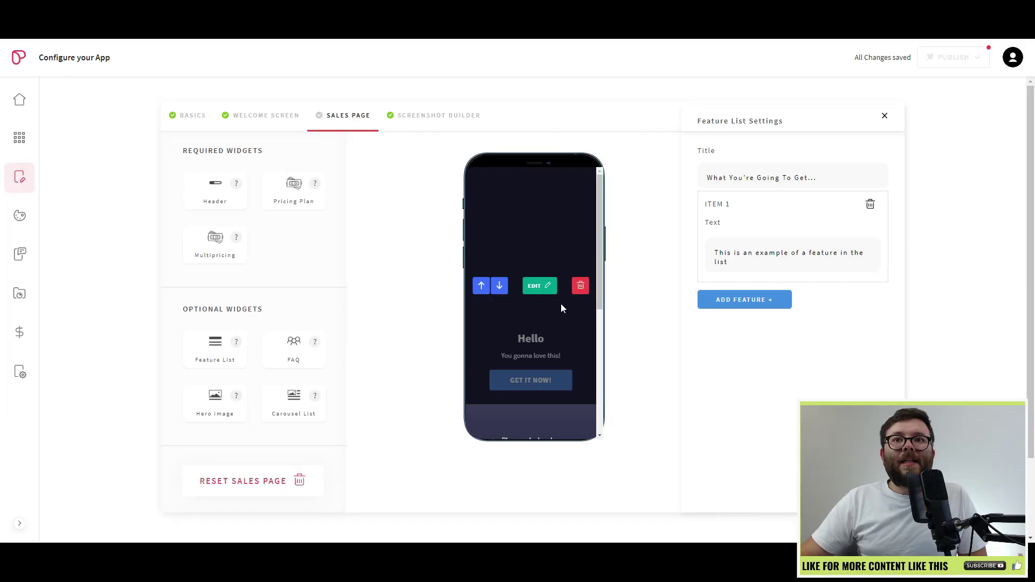
scroll(560, 303, down, 3)
scroll(567, 312, down, 3)
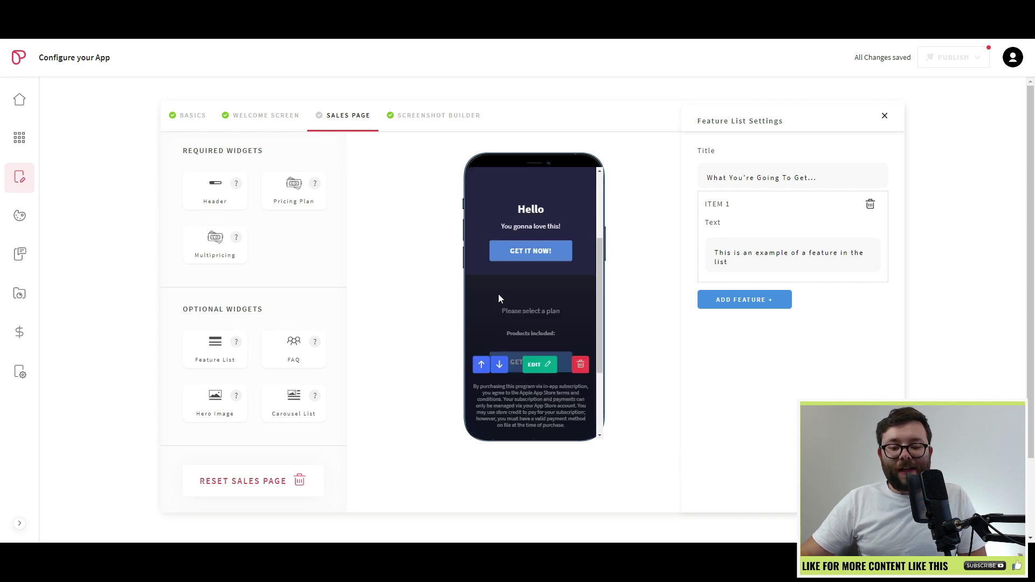
Reset the sales page and rebuild it from the Recommended template.
click(285, 483)
click(566, 324)
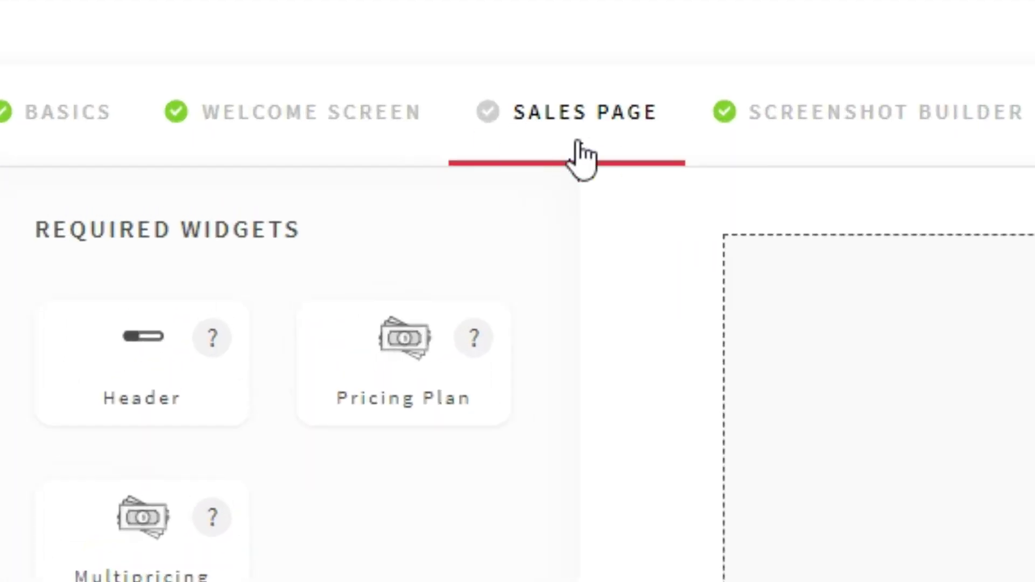
click(593, 120)
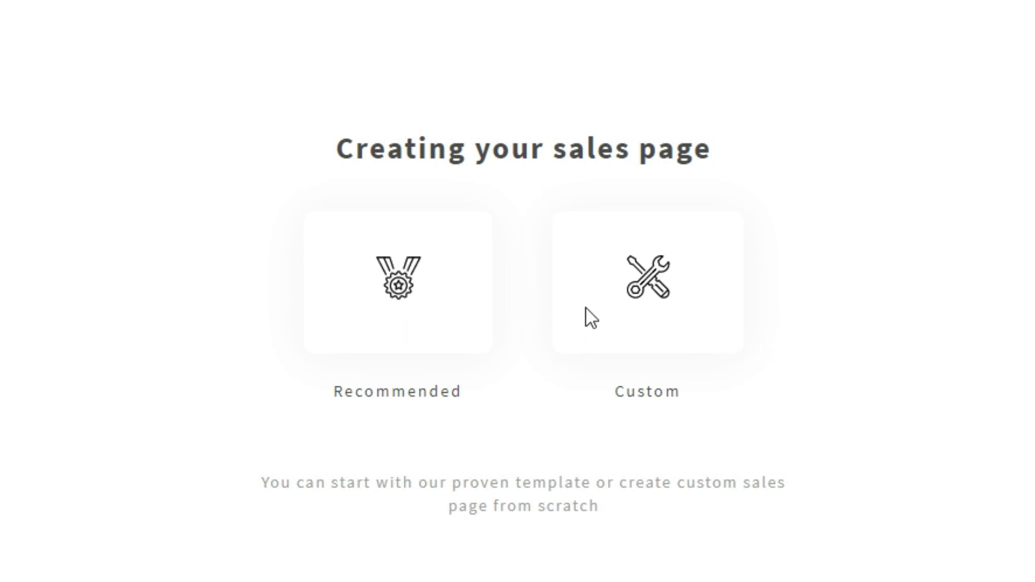
click(398, 304)
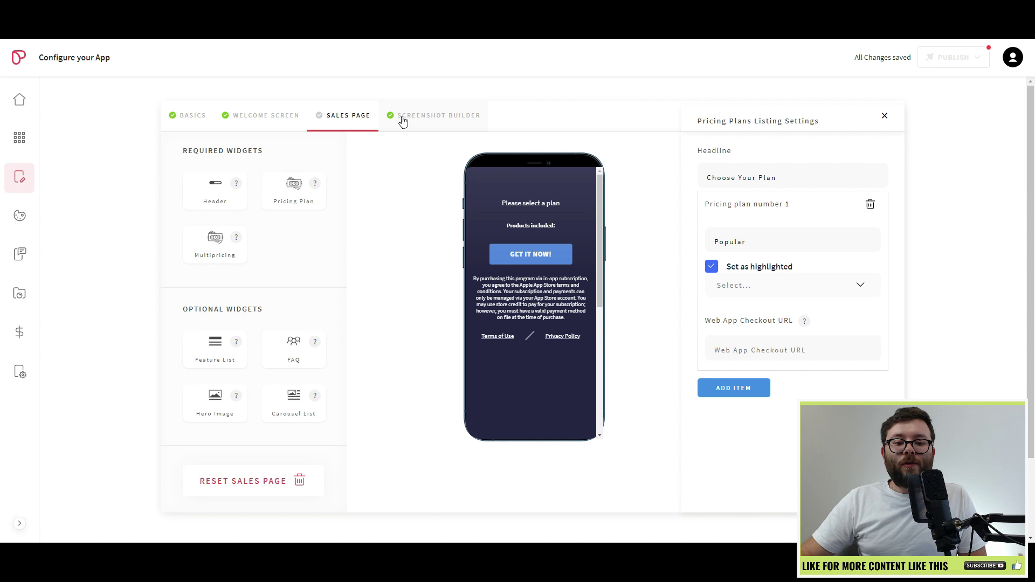
Review the Basics app name, description and store category without changing them.
click(193, 115)
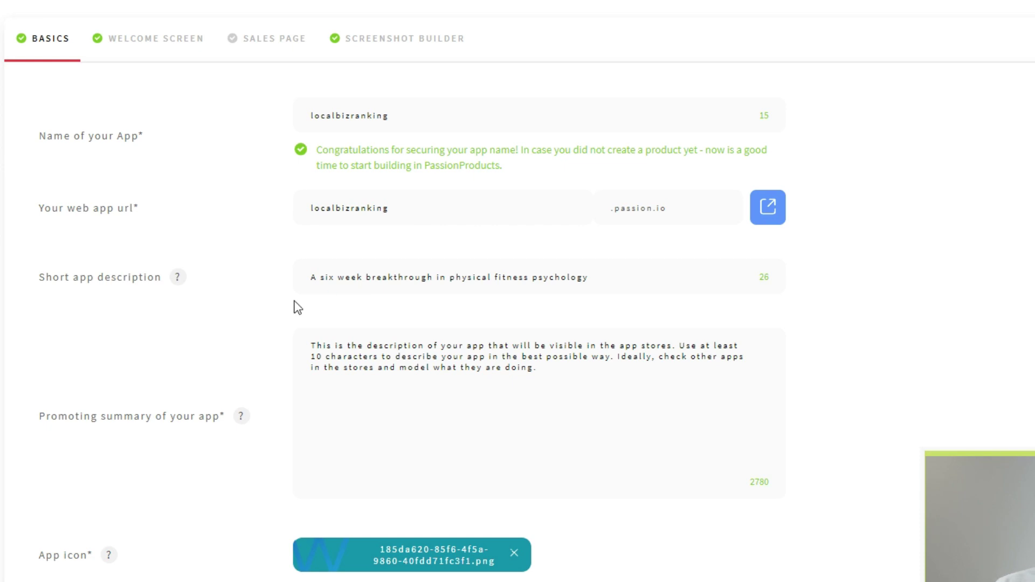
drag(310, 277, 685, 364)
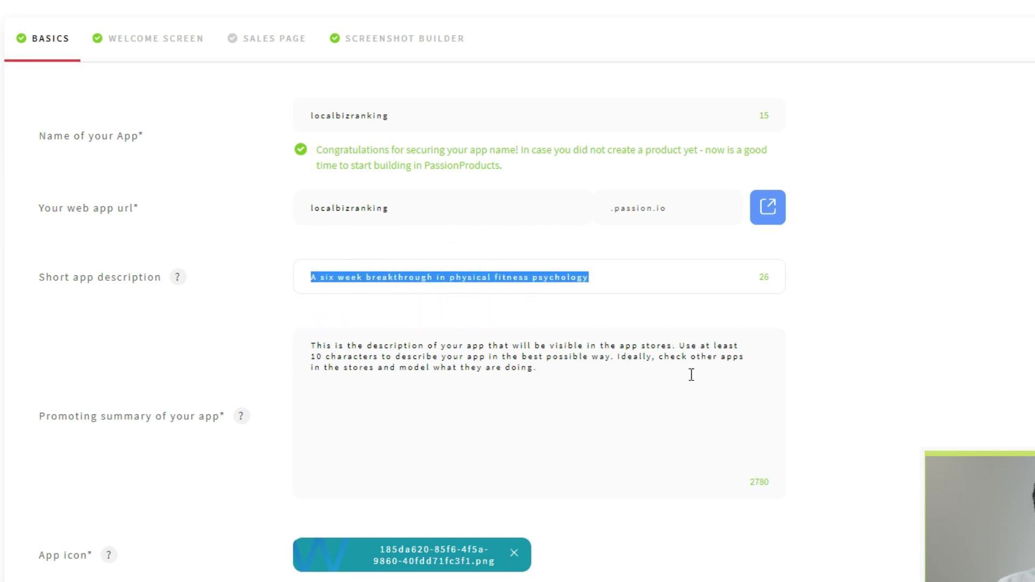
click(621, 381)
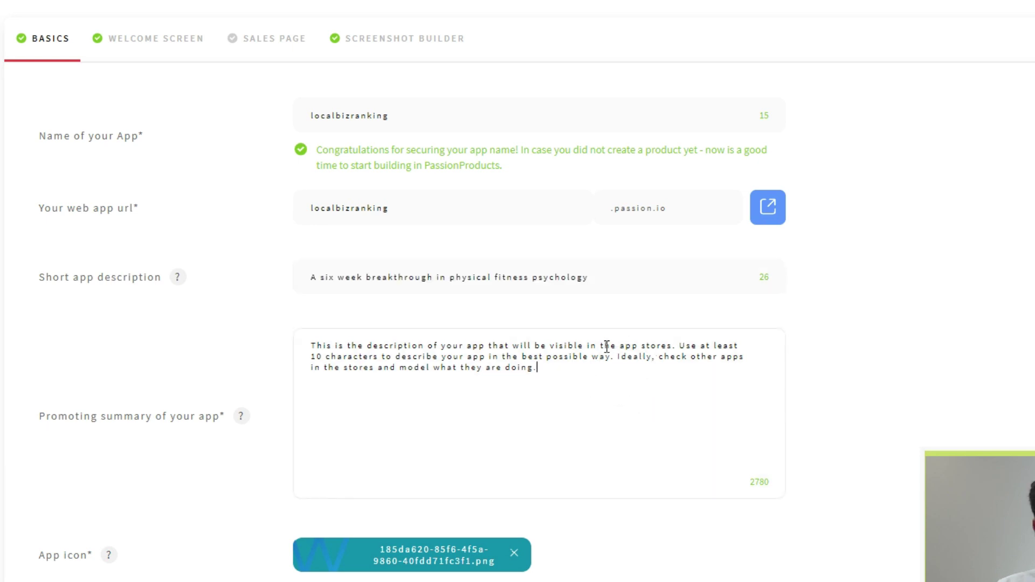
scroll(567, 380, down, 2)
scroll(351, 381, down, 1)
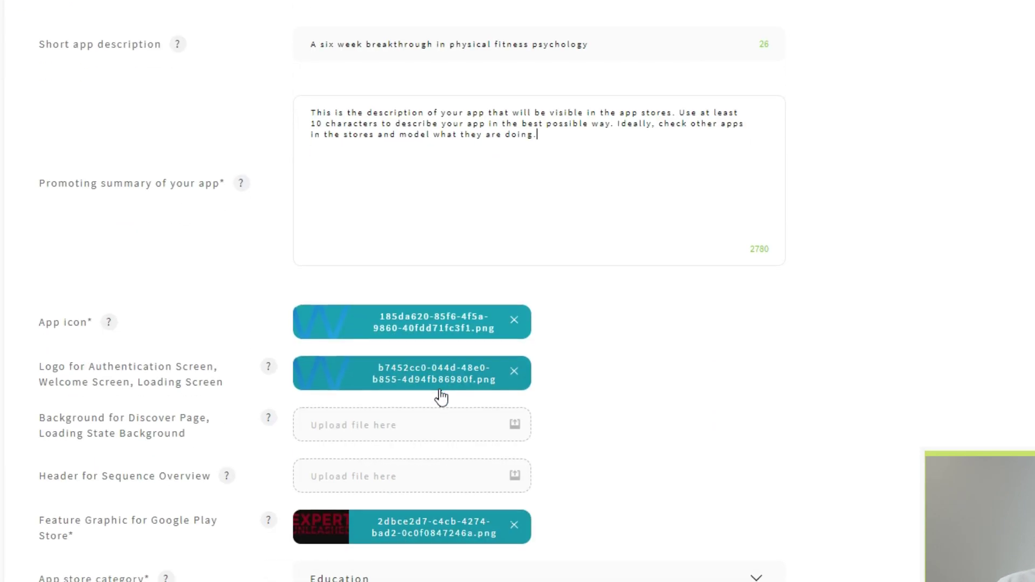
scroll(324, 396, down, 1)
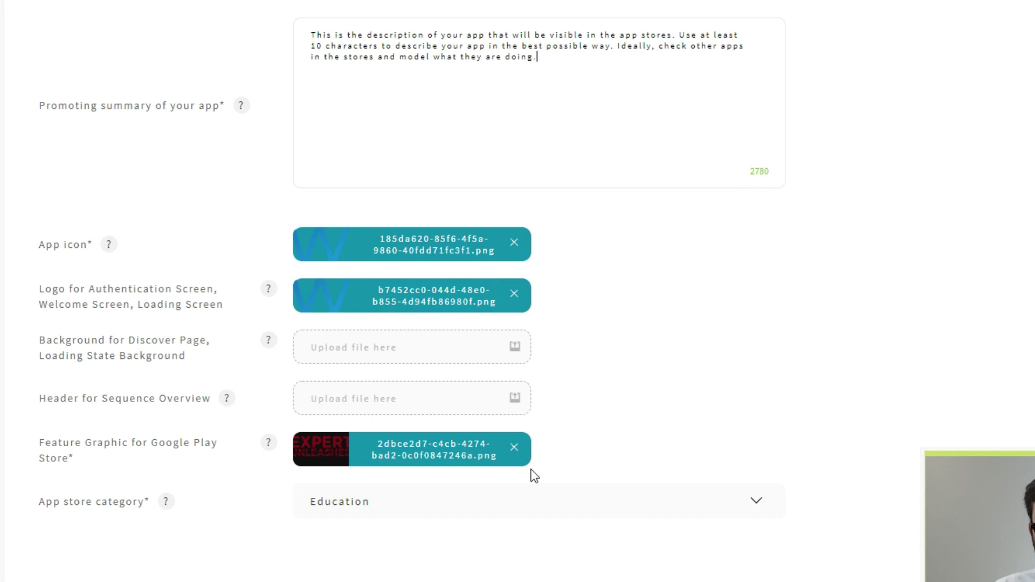
click(616, 505)
click(955, 404)
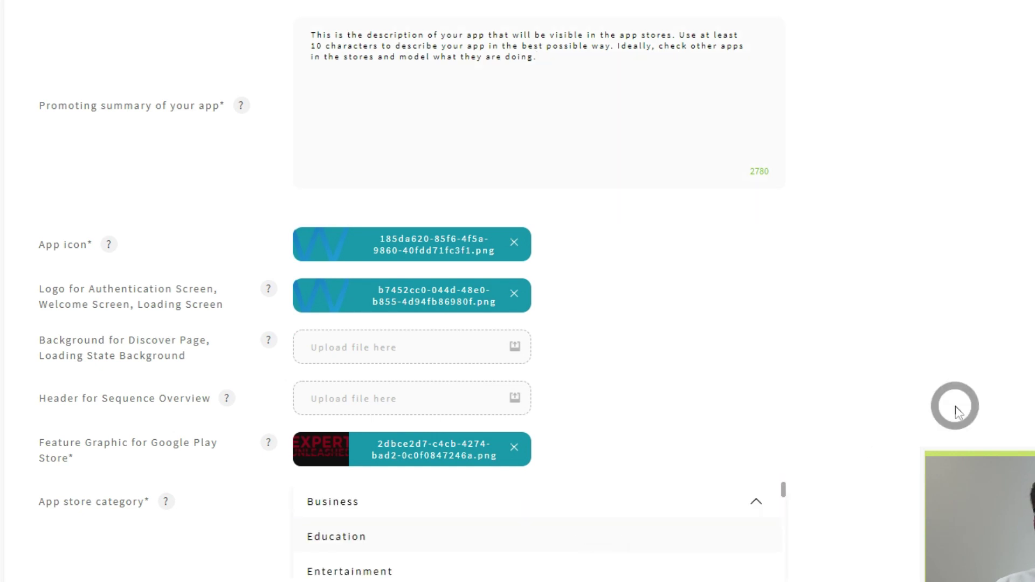
scroll(934, 437, up, 2)
scroll(934, 437, up, 1)
scroll(560, 341, up, 2)
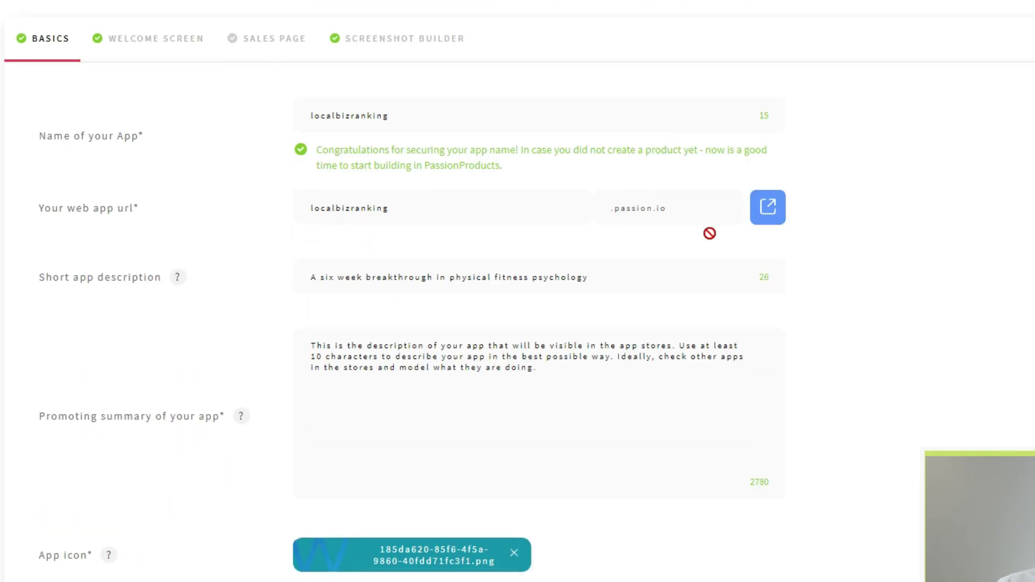
click(156, 38)
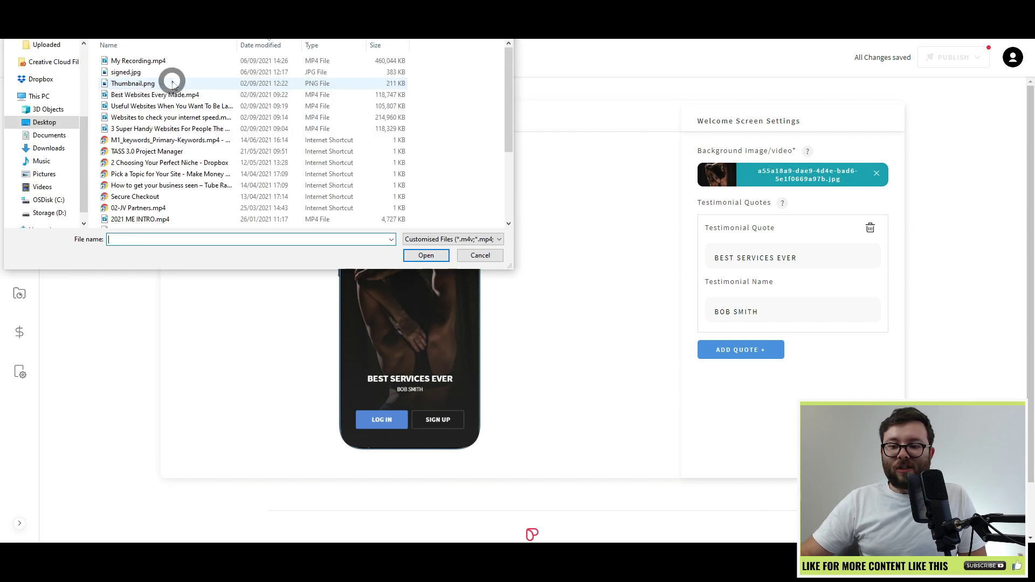
Add two extra empty testimonial quote slots beside the BEST SERVICES EVER quote.
triple_click(739, 257)
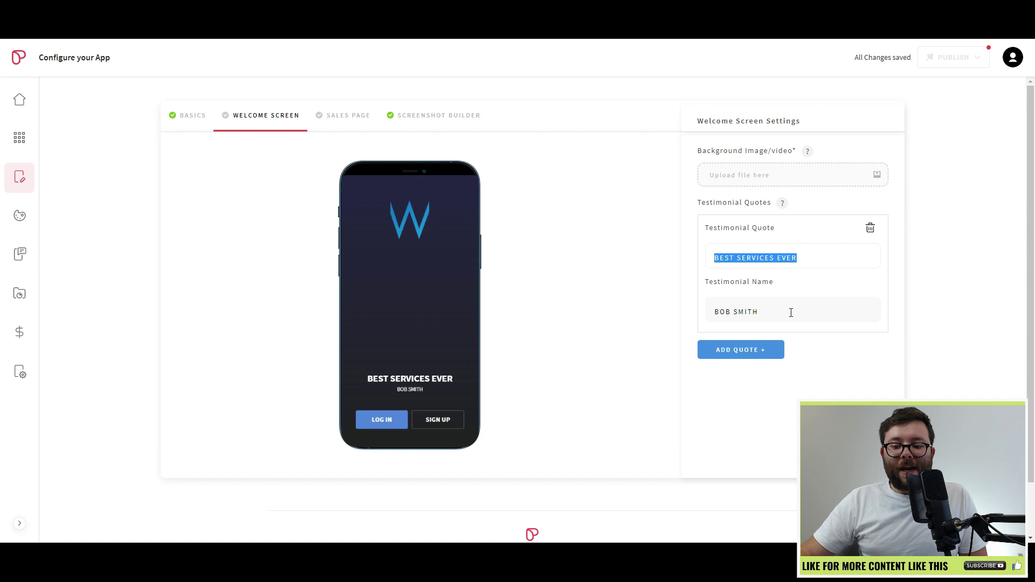
click(750, 350)
scroll(750, 350, down, 1)
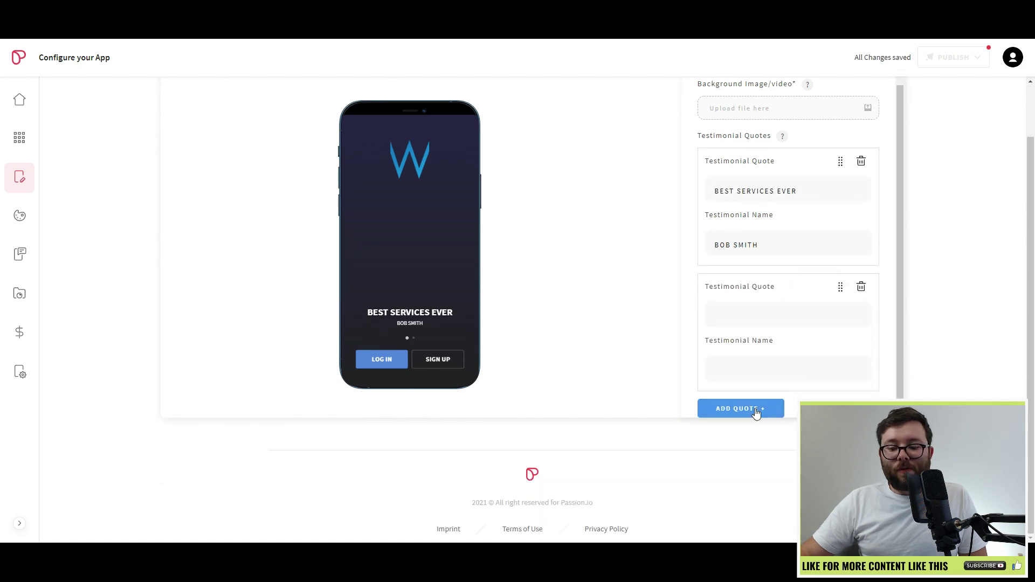
click(740, 408)
scroll(425, 323, up, 2)
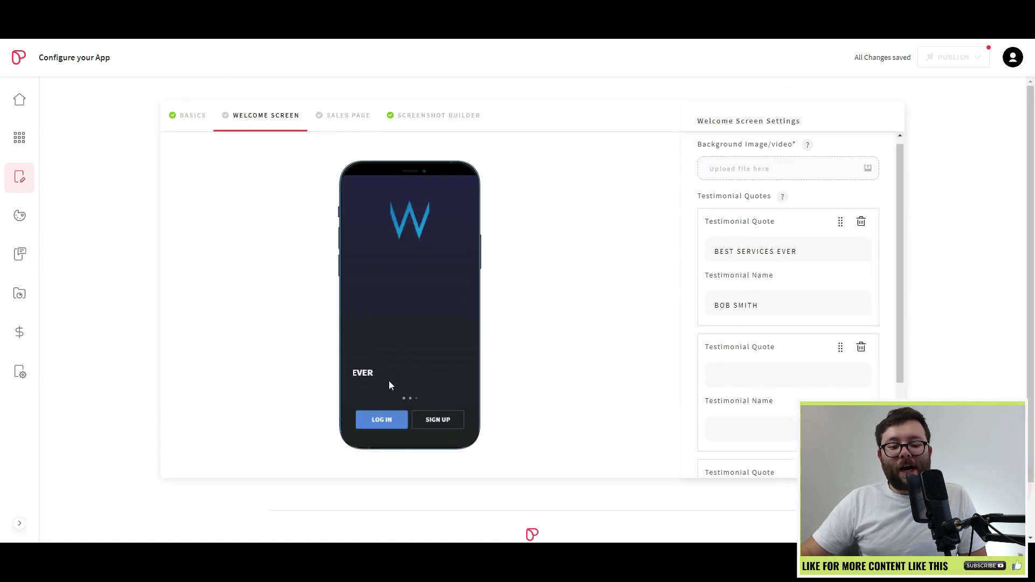
click(19, 216)
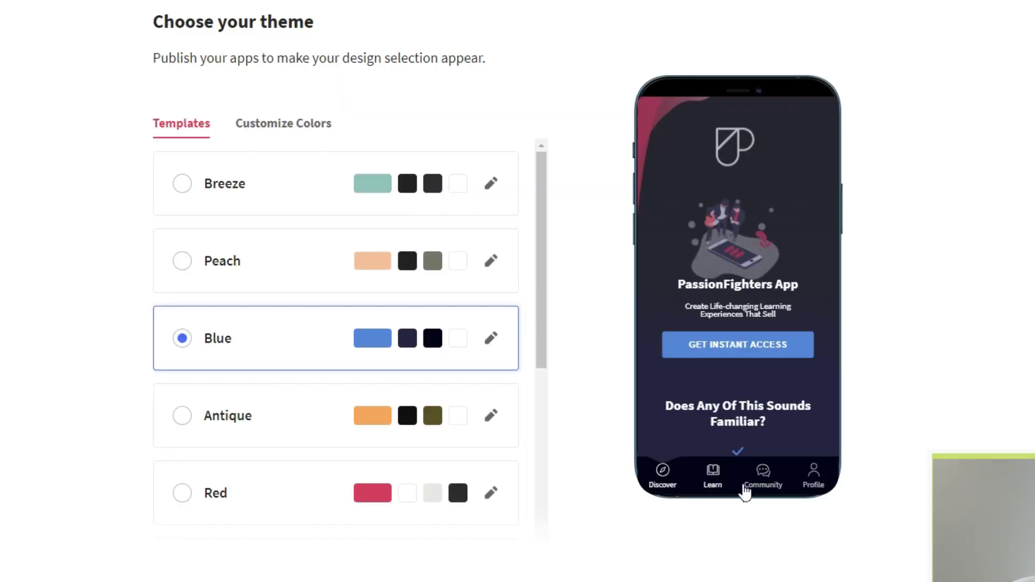
Try the Breeze, Peach and Antique themes and view the colour values.
click(225, 184)
click(243, 267)
click(182, 338)
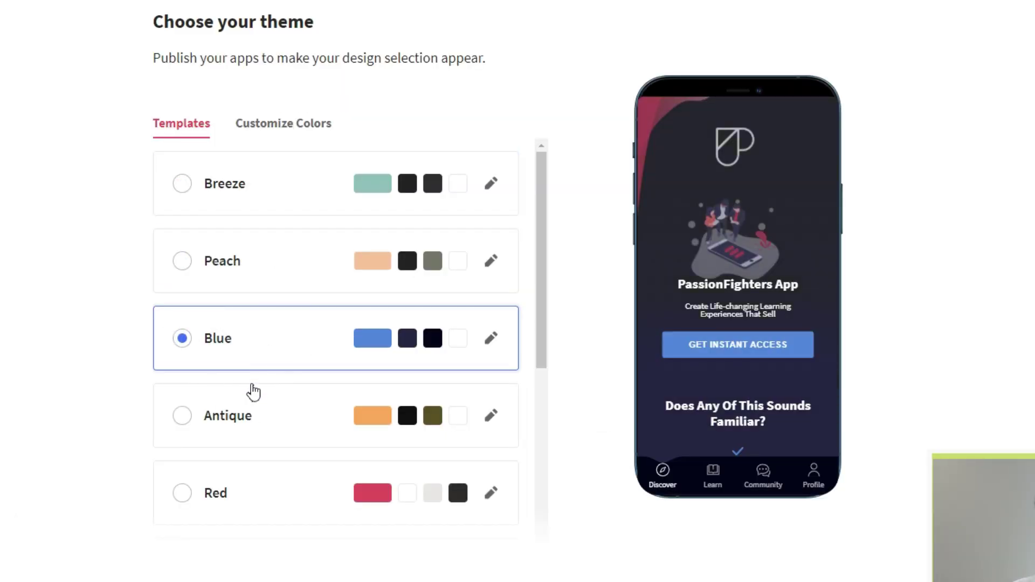
click(215, 415)
click(279, 126)
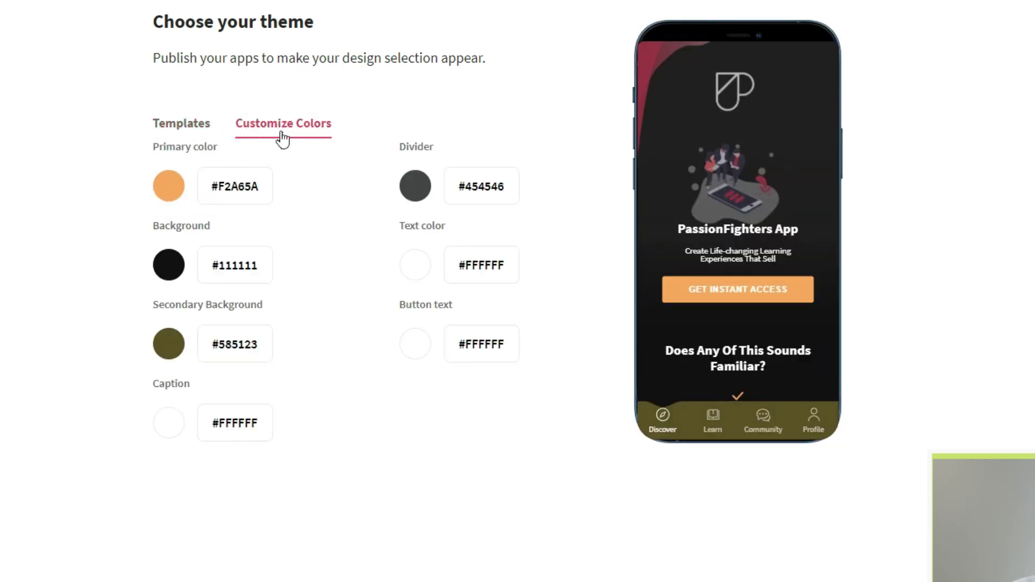
click(181, 123)
Inspect the Breeze theme's colours, then keep Blue as the app theme.
click(492, 185)
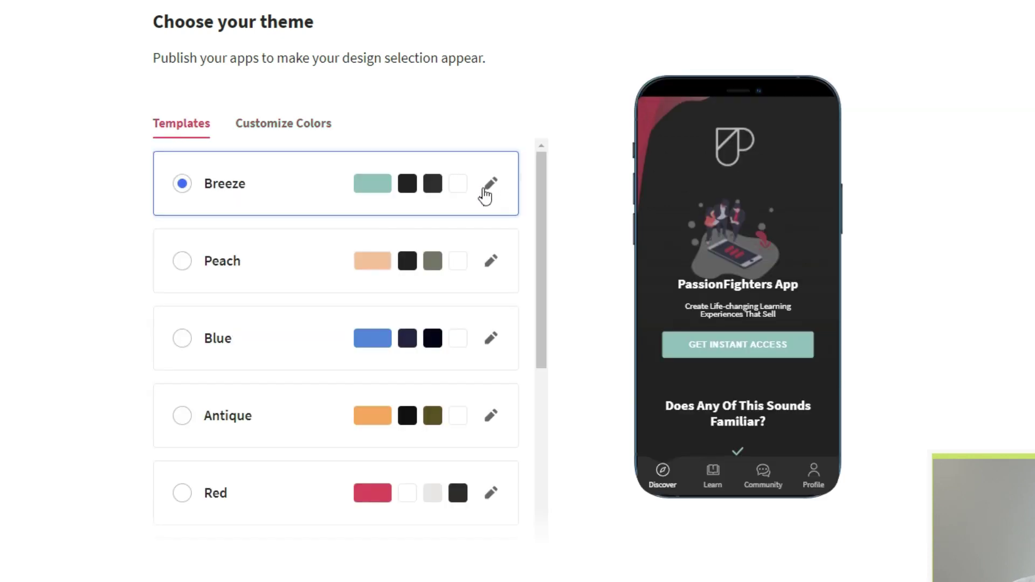
click(488, 188)
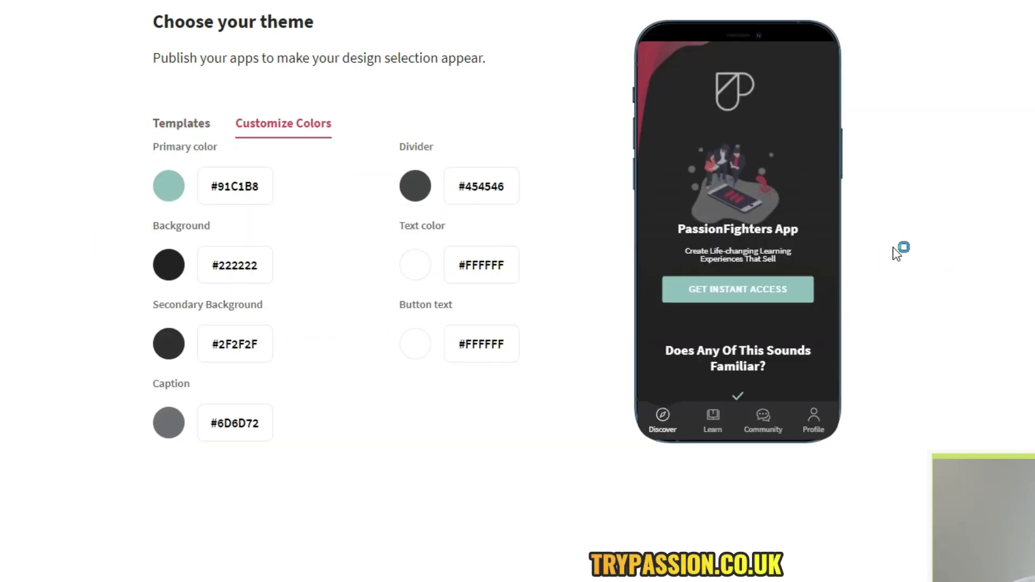
click(181, 123)
click(218, 338)
scroll(776, 341, down, 2)
scroll(776, 342, down, 2)
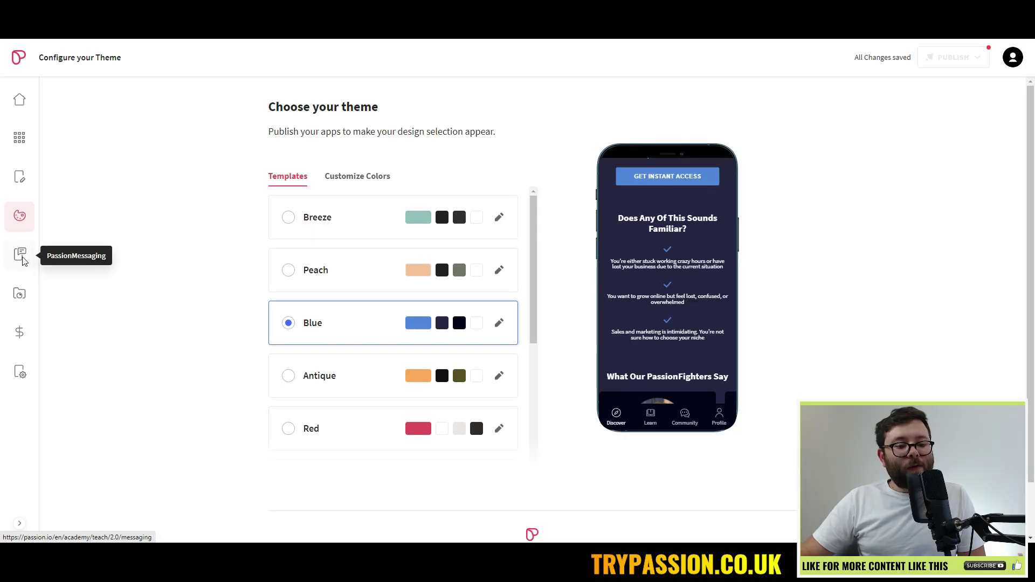
click(22, 257)
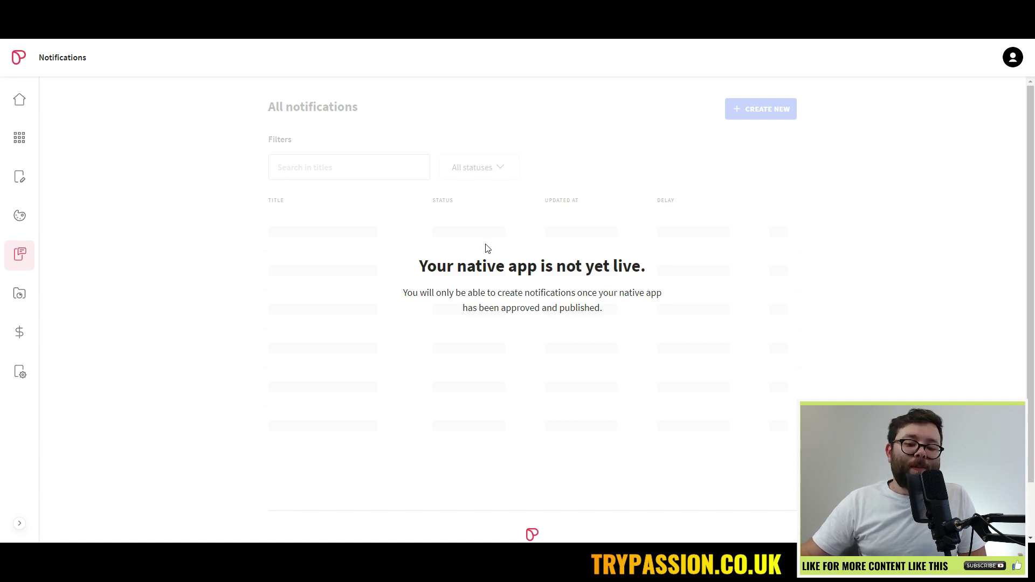
Check the Payments metrics showing $0 revenue and return to Users.
drag(447, 266, 649, 320)
click(649, 321)
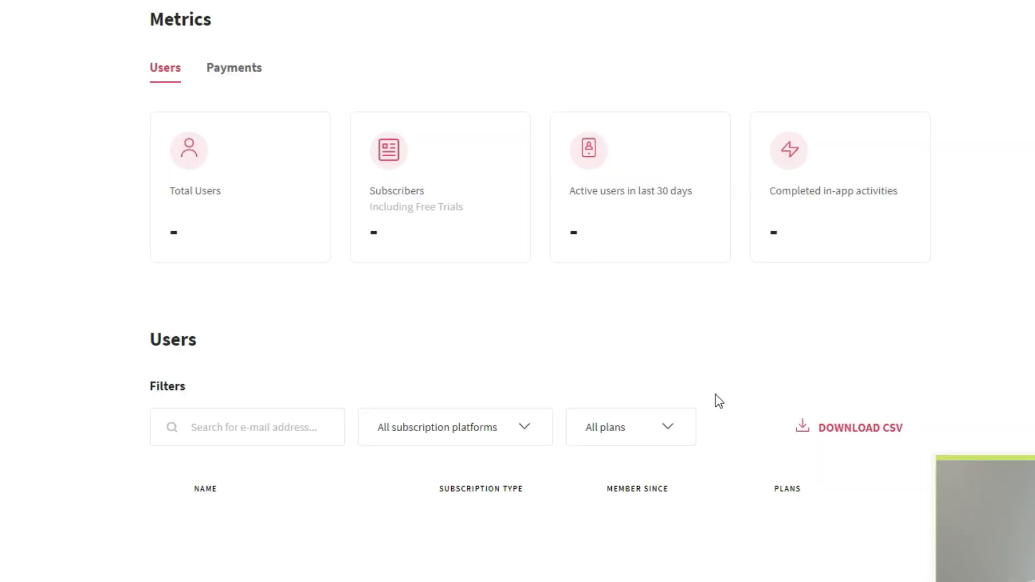
click(217, 71)
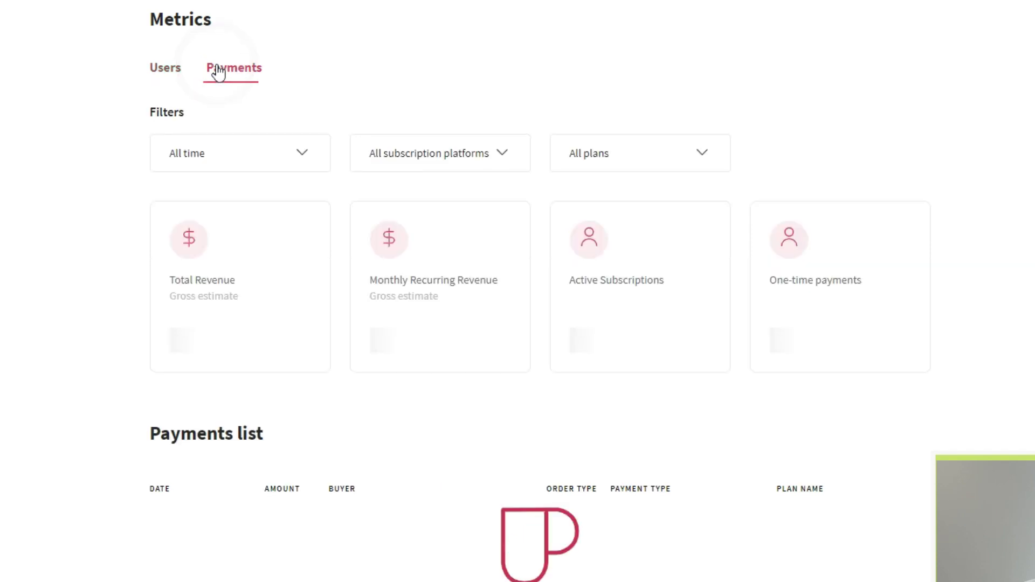
click(165, 68)
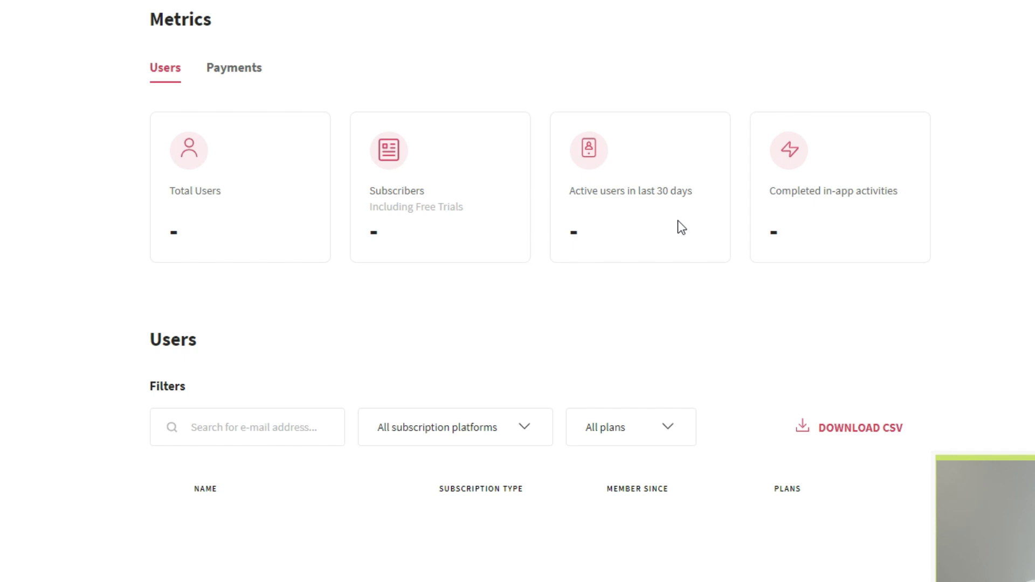
scroll(752, 218, down, 2)
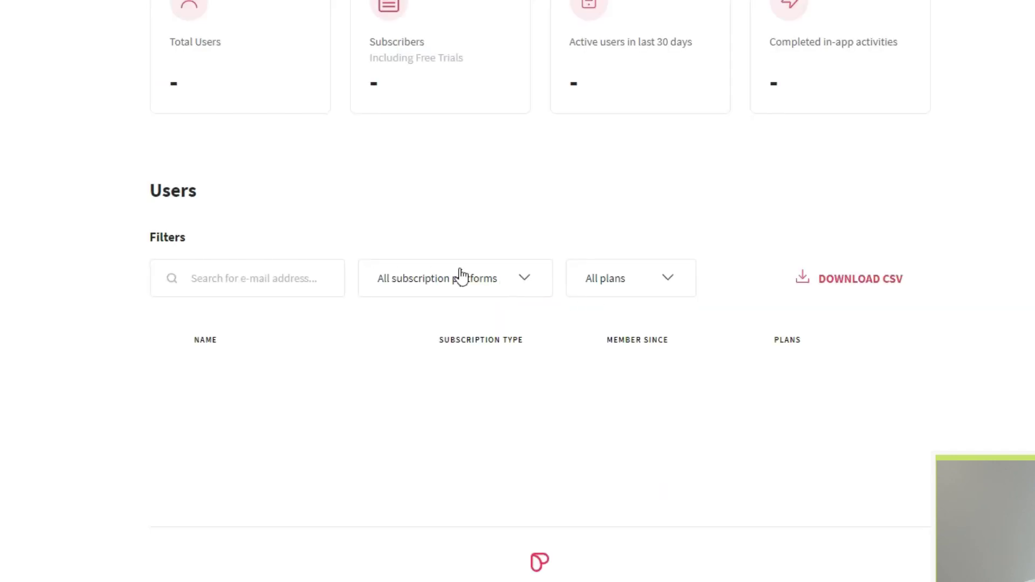
Inspect the subscription platform and plan filters on the empty users list.
click(461, 275)
scroll(473, 350, down, 1)
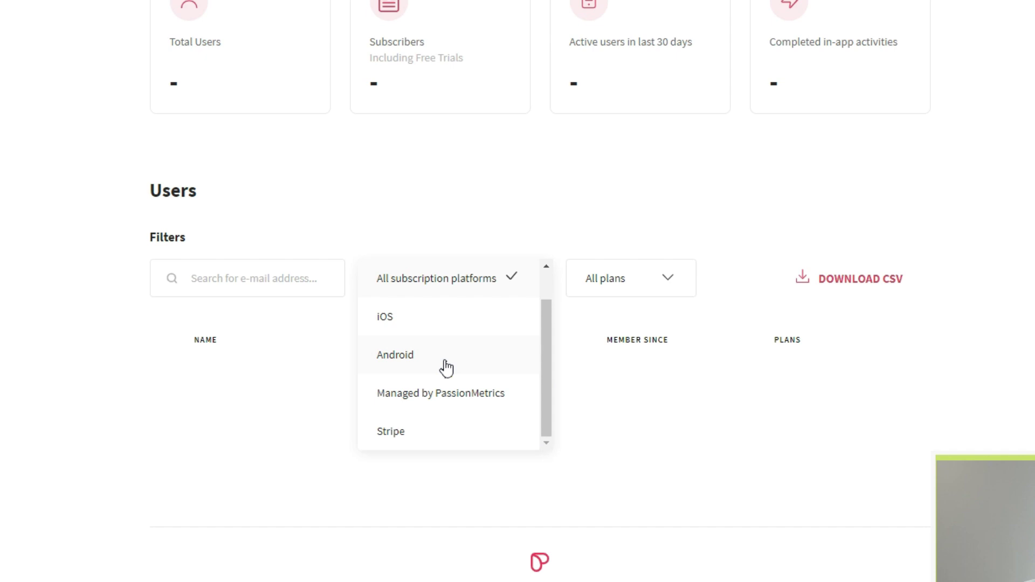
scroll(446, 368, up, 1)
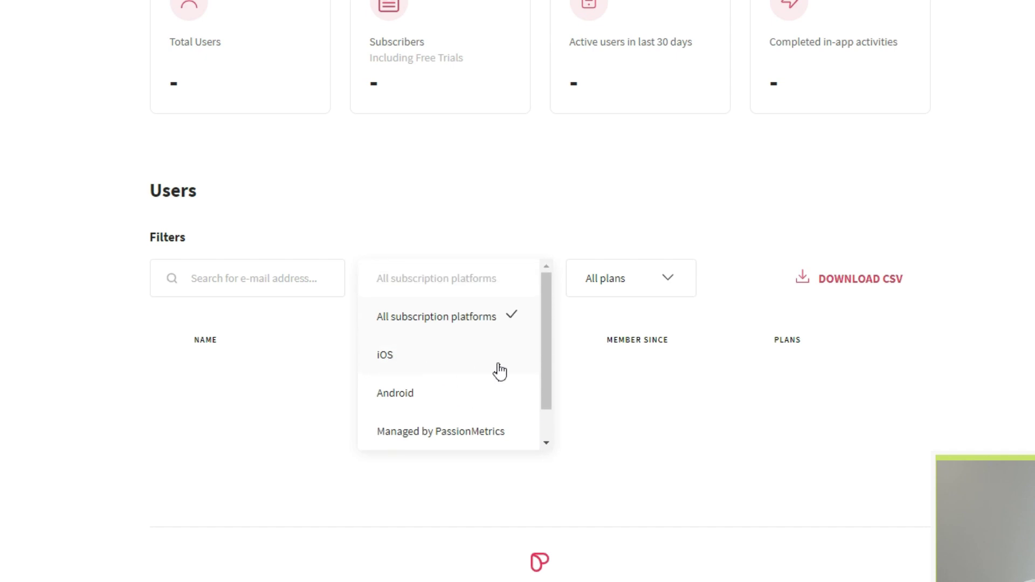
click(629, 278)
click(426, 377)
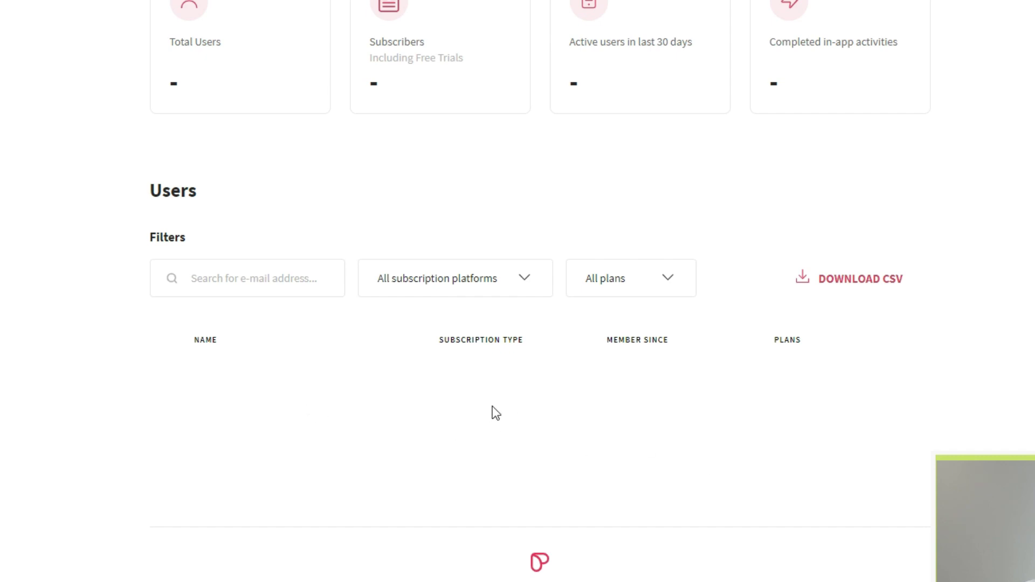
scroll(705, 449, up, 1)
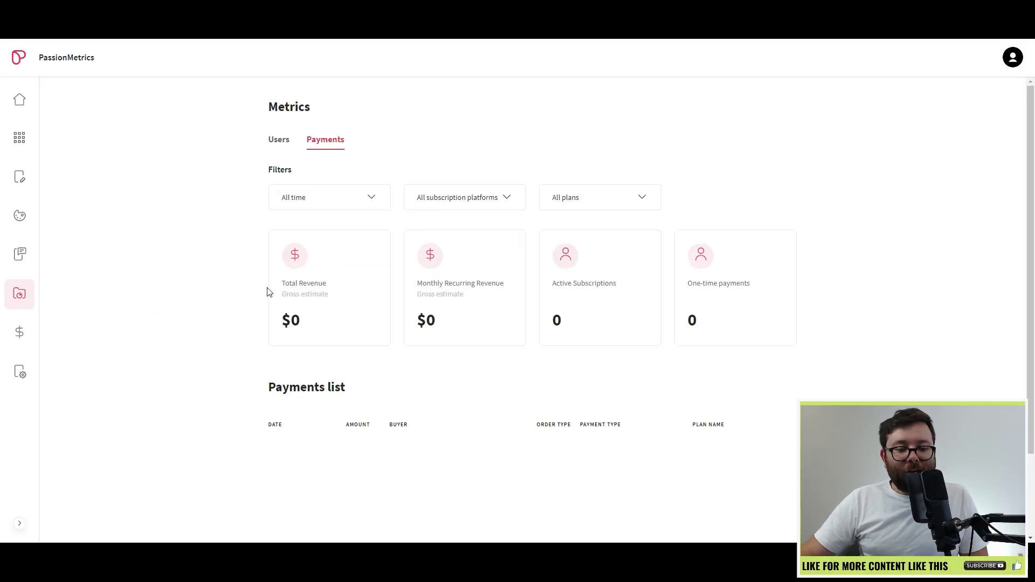
Review the Payments metric cards (MRR, one-time payments, plan table) and go to Pricing Plans.
drag(631, 324, 351, 292)
click(352, 292)
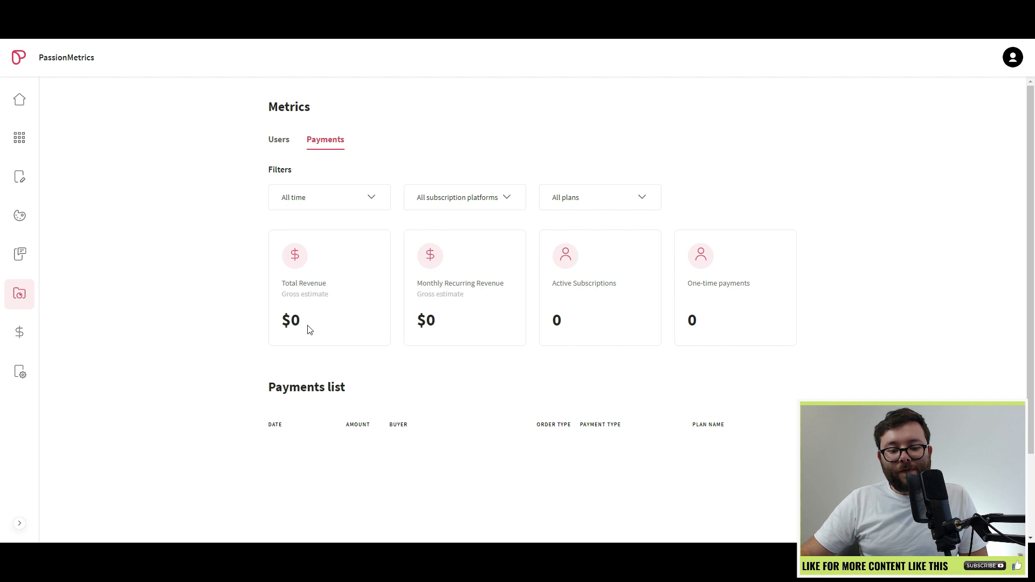
drag(427, 282, 496, 282)
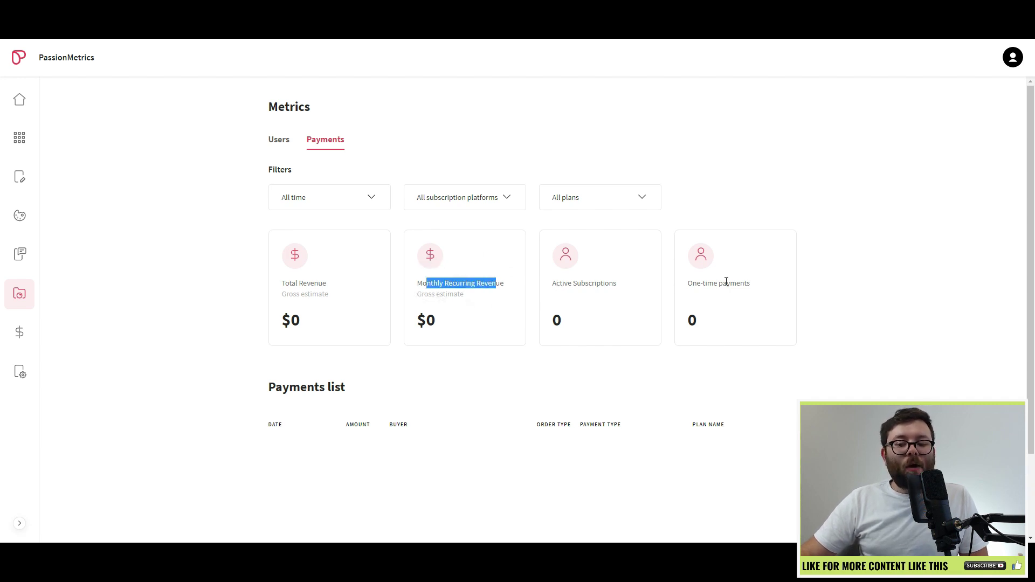
drag(727, 283, 683, 288)
click(629, 291)
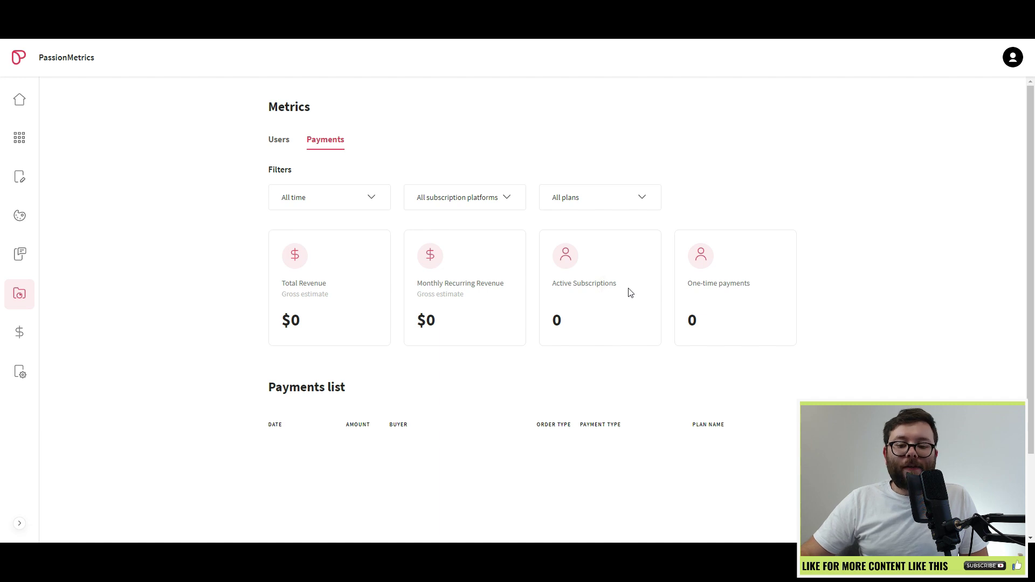
scroll(628, 291, down, 2)
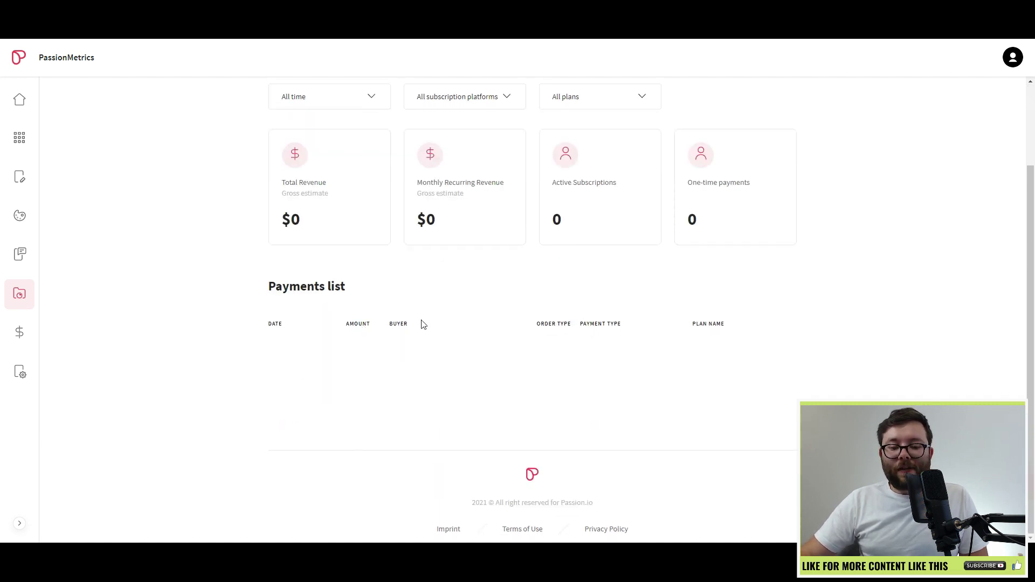
double_click(731, 344)
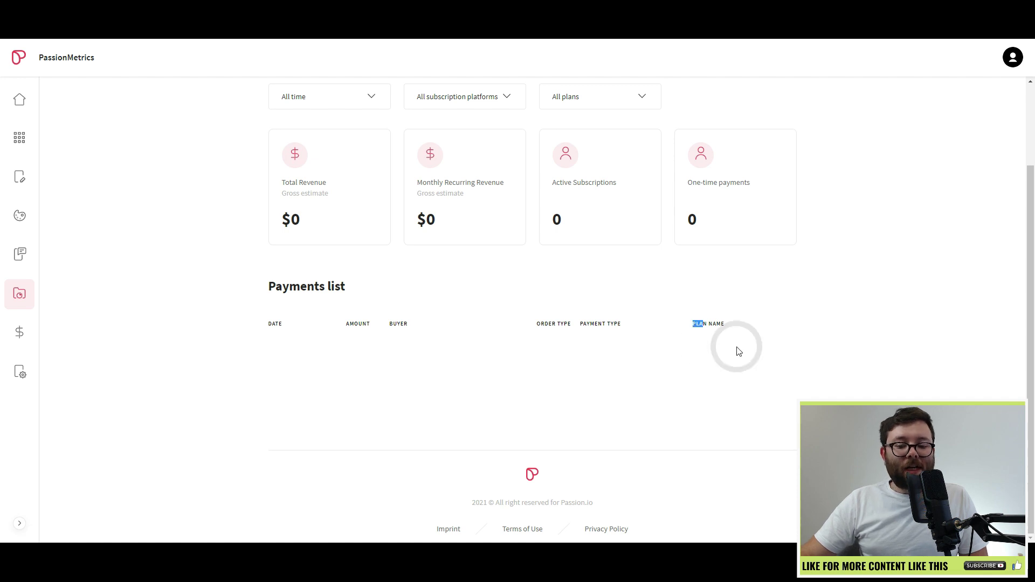
click(770, 346)
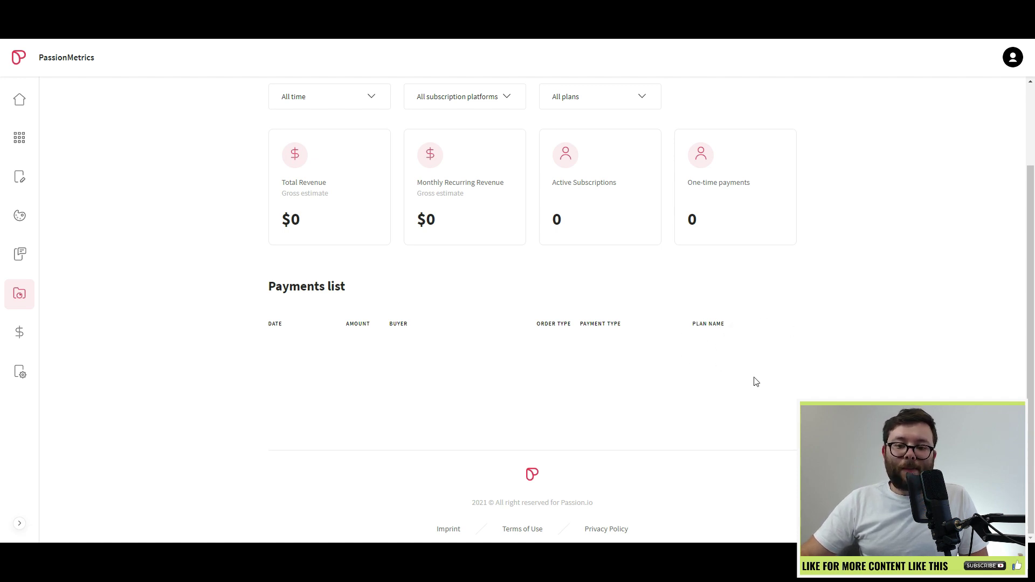
click(20, 332)
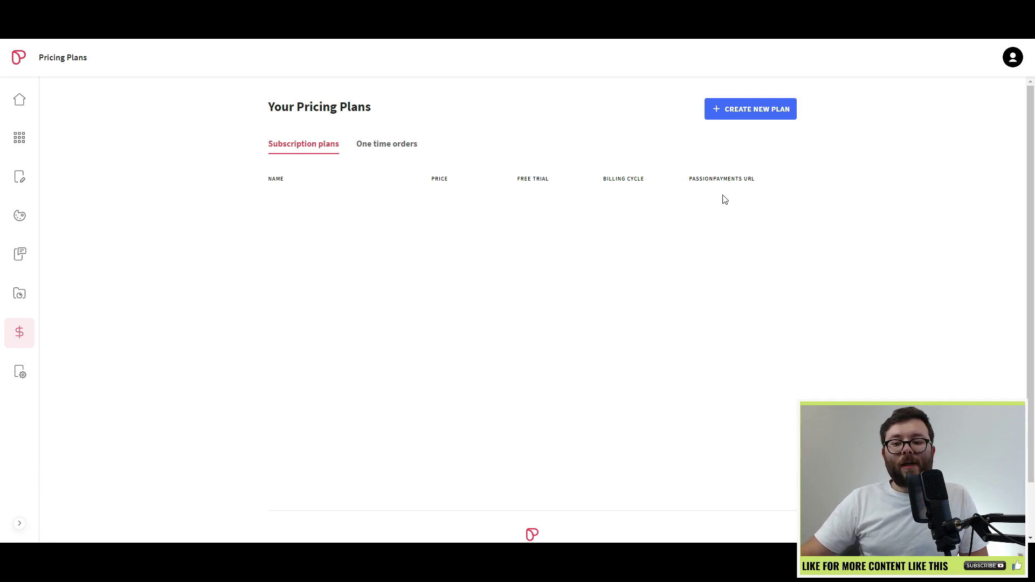
Start a new Subscription plan (not one-time) named VIP Plan.
click(774, 119)
scroll(323, 397, down, 1)
scroll(323, 396, up, 1)
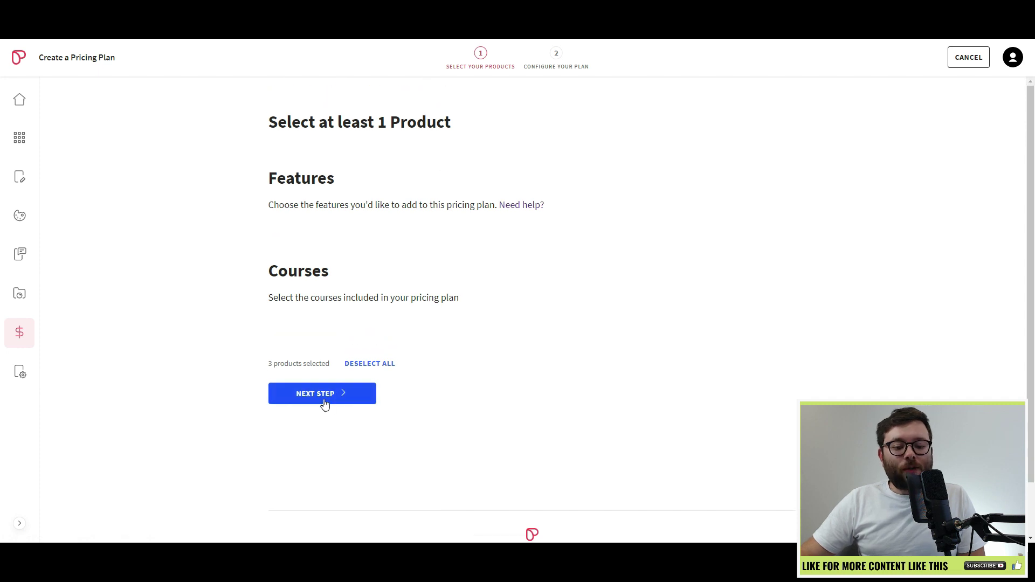
click(324, 397)
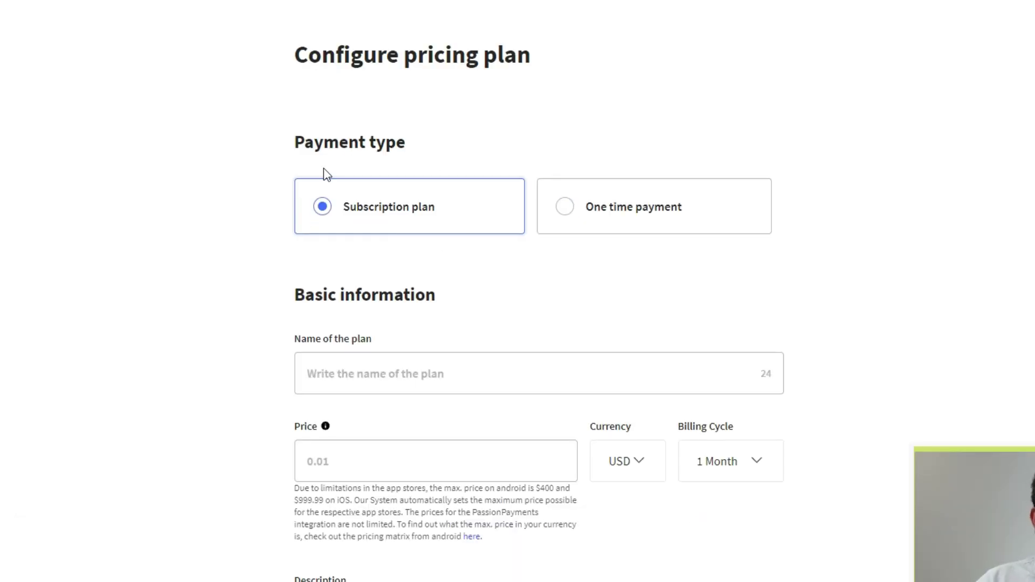
click(692, 220)
click(422, 224)
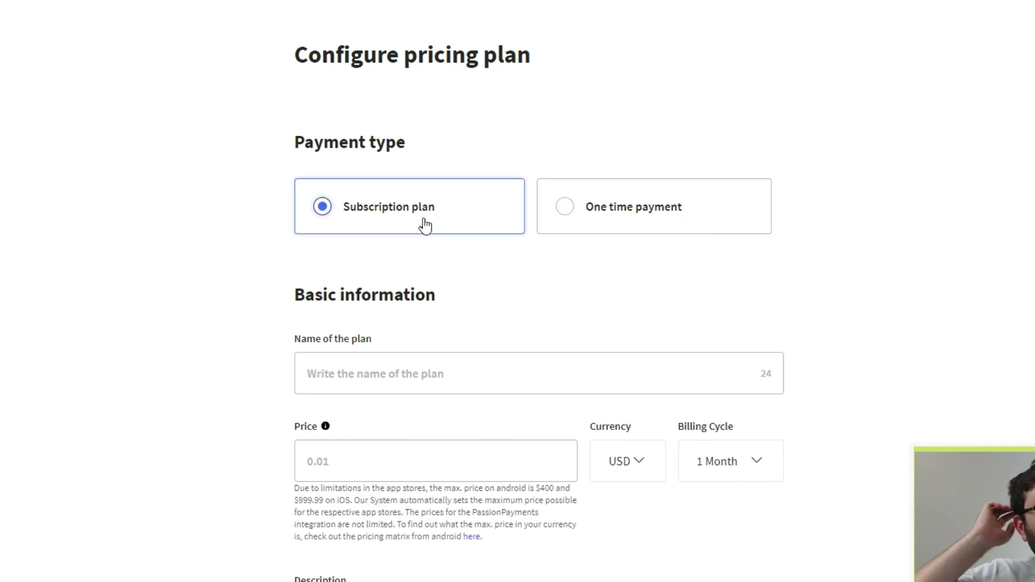
click(492, 373)
text(VIP Plan)
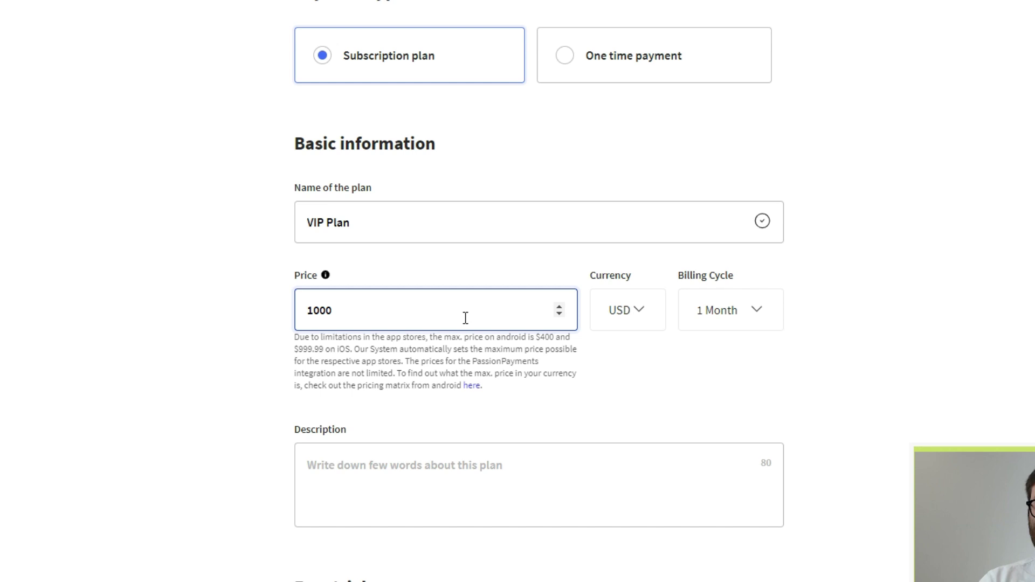
Set 1000 USD per 1 Month, an unseen-content description and a 7-day free trial.
click(715, 307)
scroll(728, 388, down, 1)
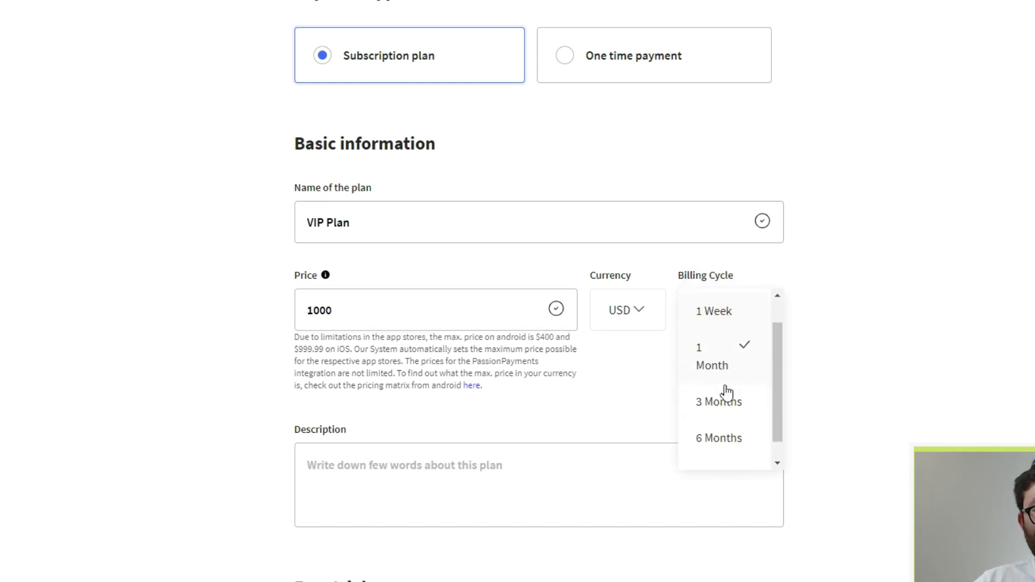
scroll(729, 388, up, 1)
scroll(730, 394, down, 2)
scroll(729, 395, down, 2)
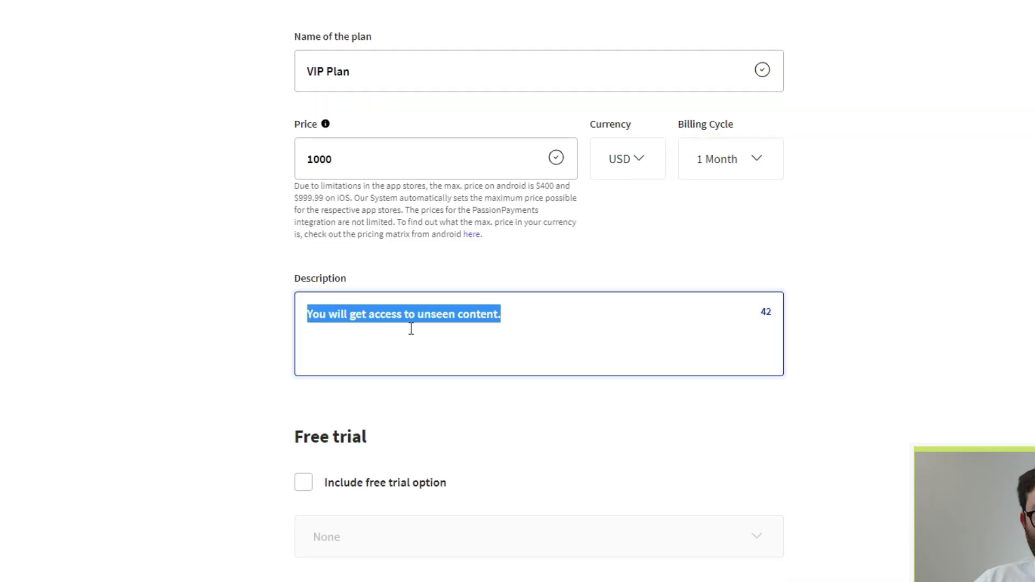
drag(520, 329, 144, 332)
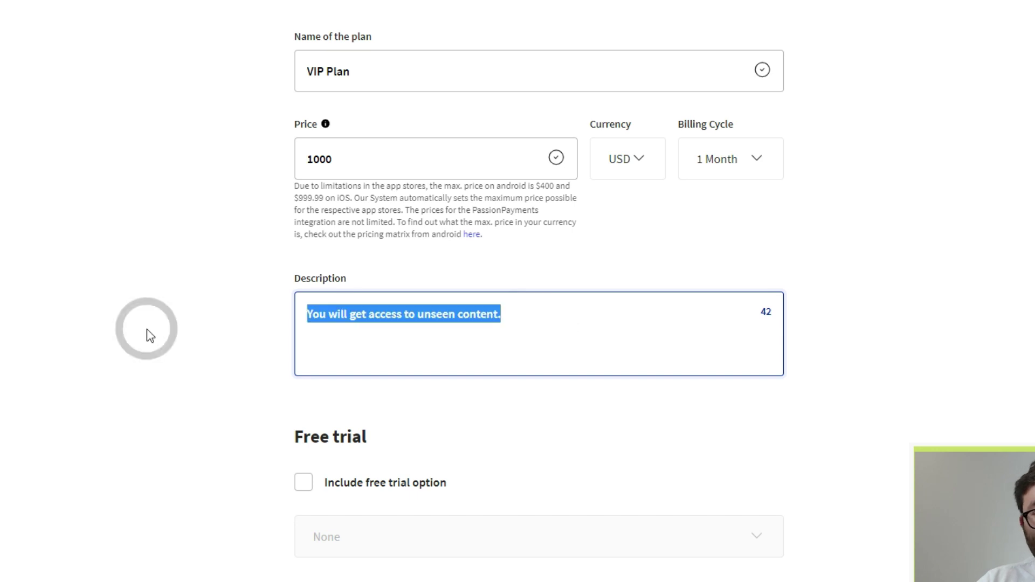
scroll(512, 324, down, 3)
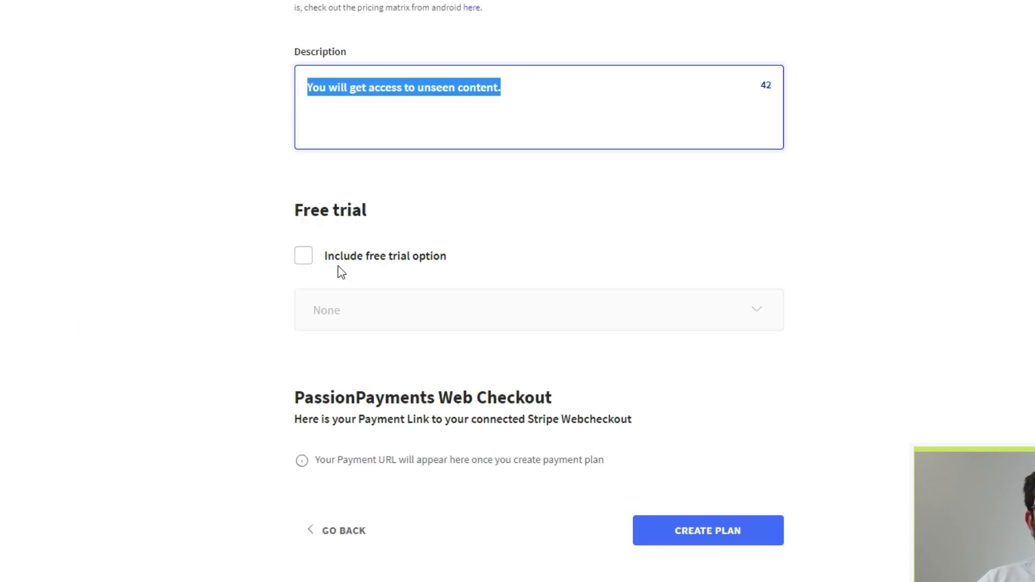
click(304, 256)
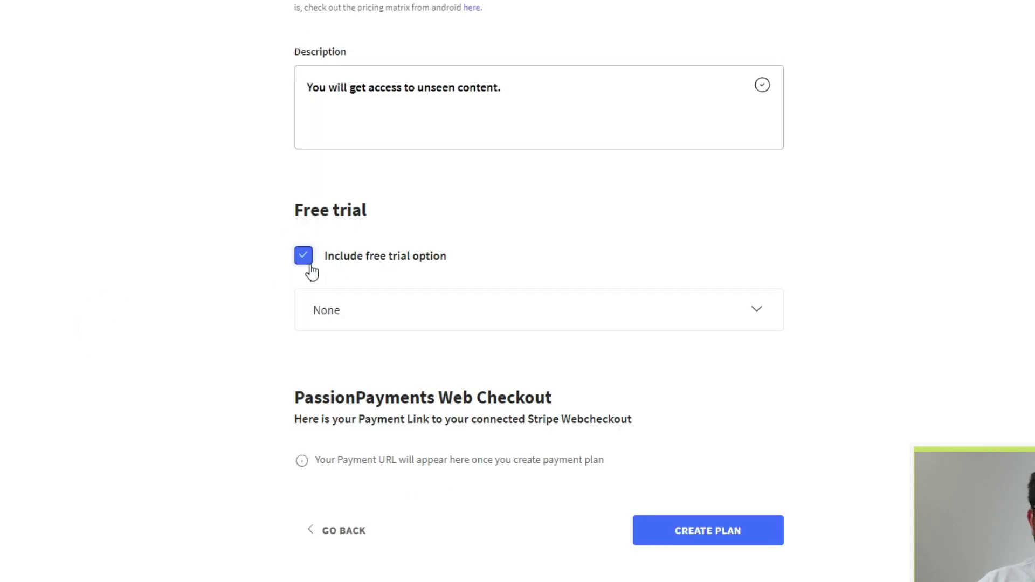
click(433, 310)
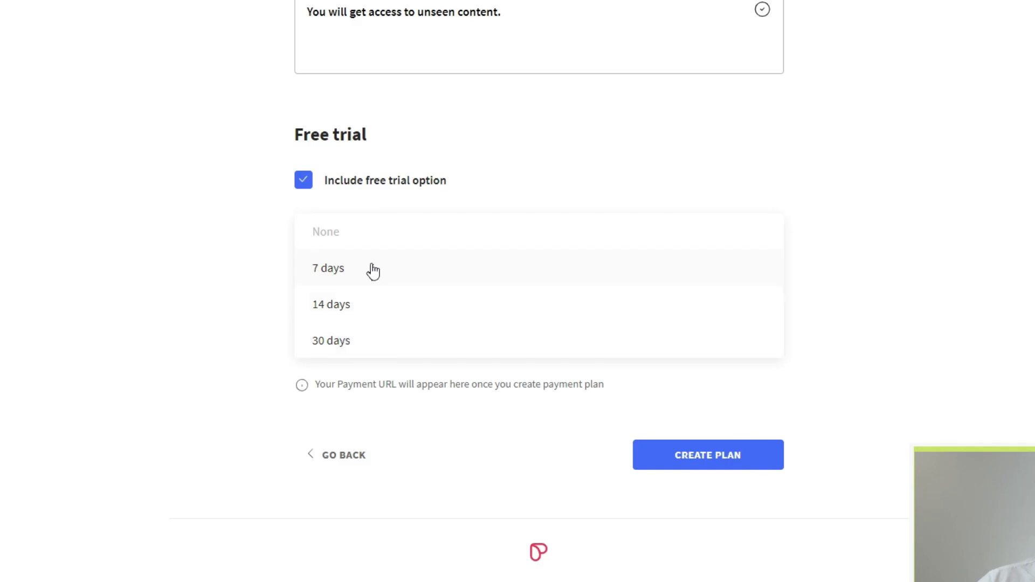
click(358, 275)
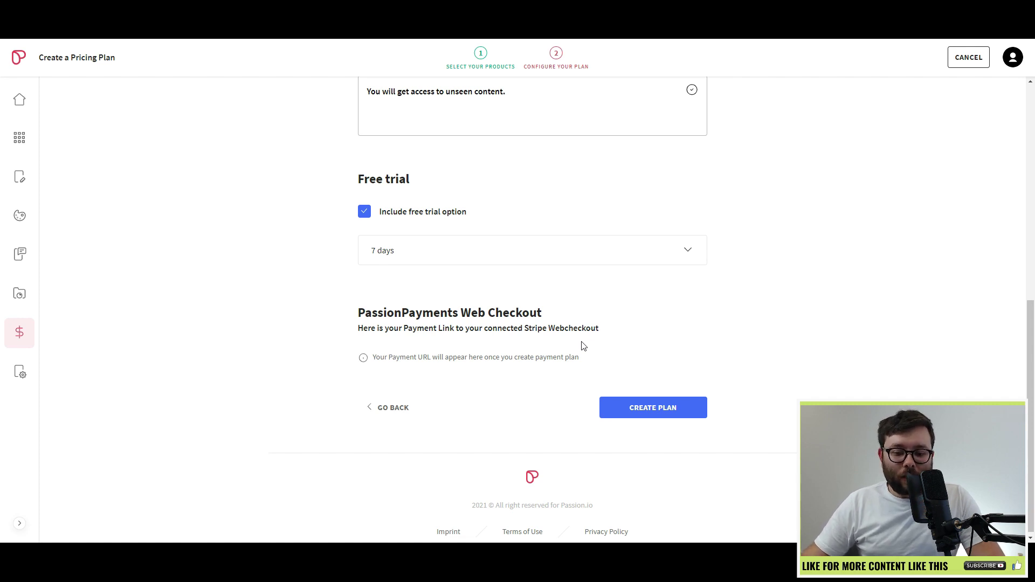
Create the VIP Plan and link it to the sales page's Pricing Plan widget.
click(642, 411)
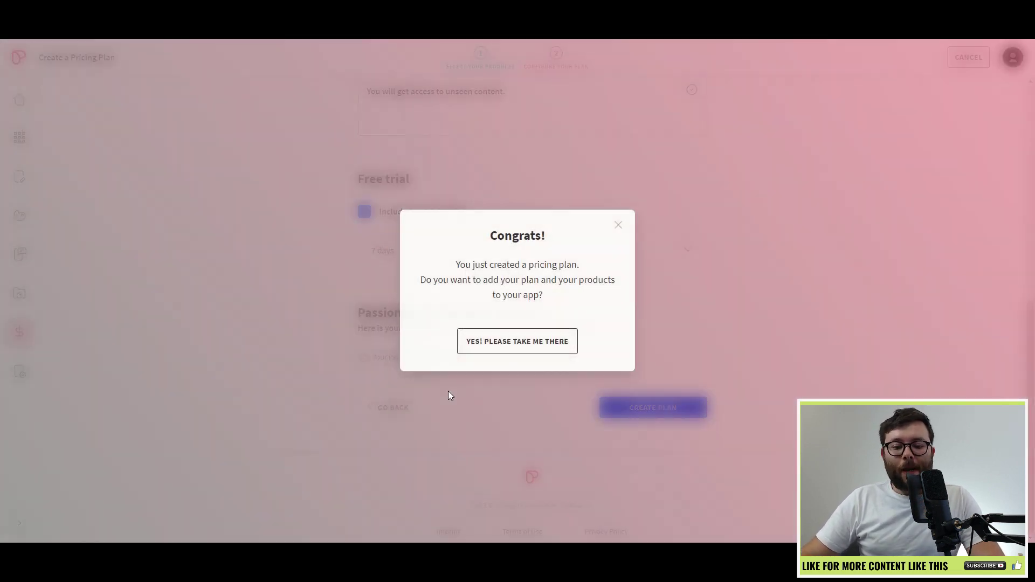
click(523, 346)
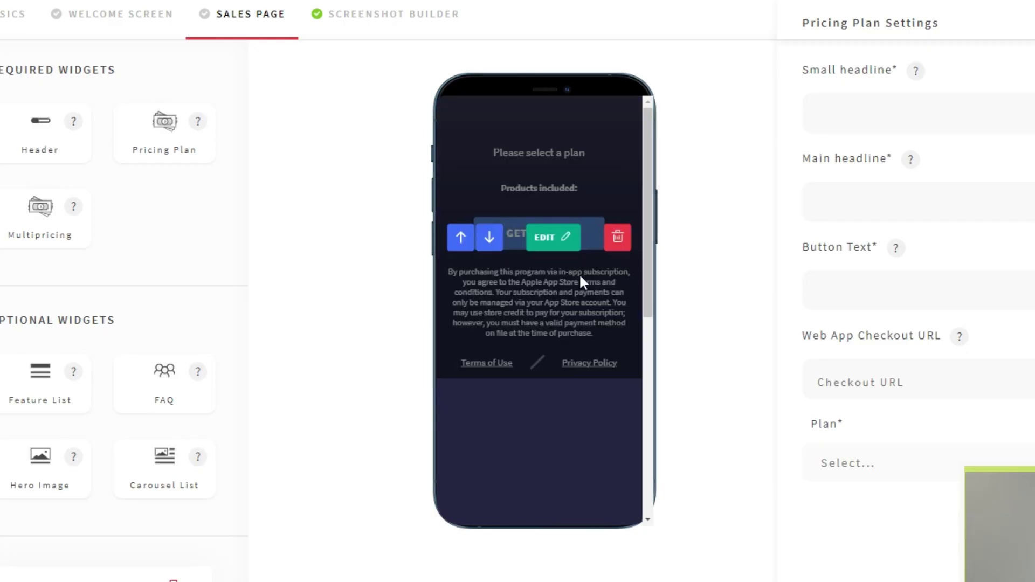
mouse_move(538, 236)
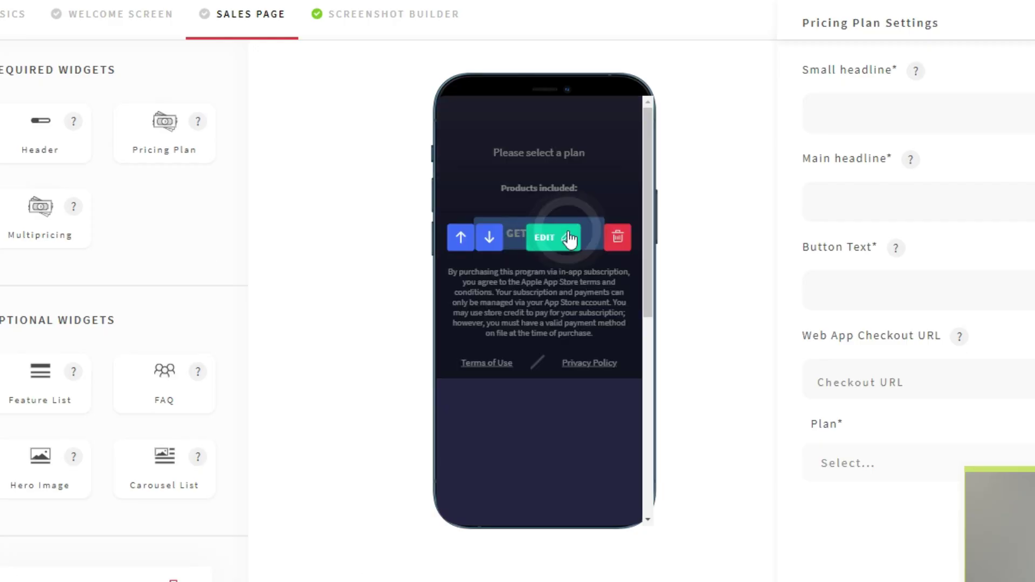
click(558, 237)
click(936, 462)
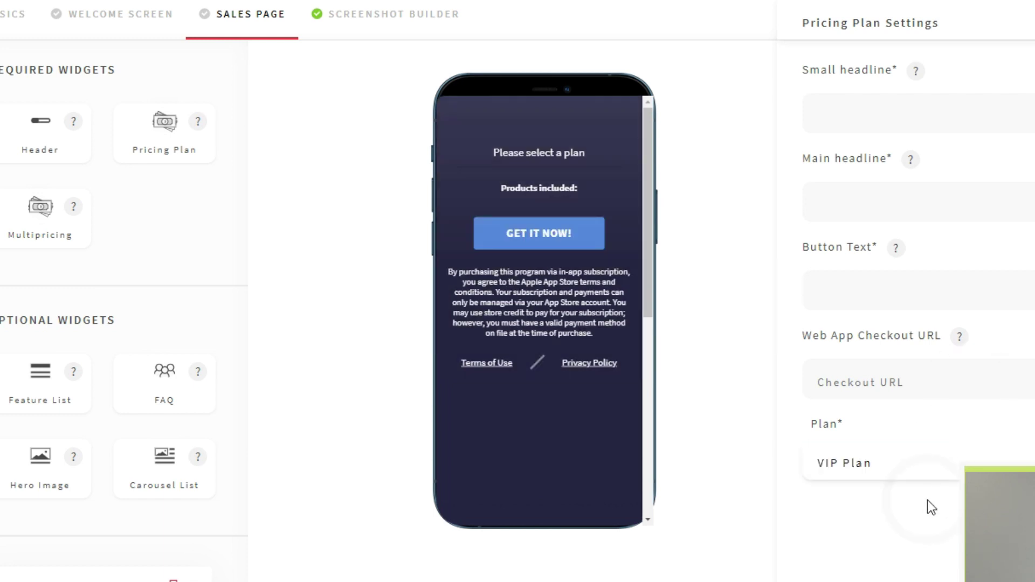
click(889, 463)
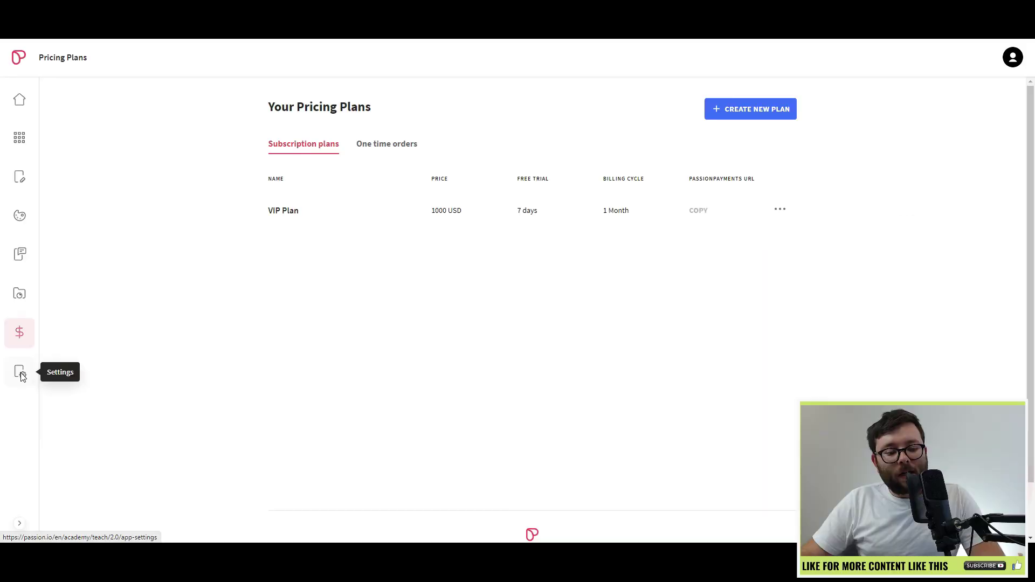
Review App settings Distribution Platforms (iOS, Android) and dismiss the web-app tracking code dialog.
click(19, 371)
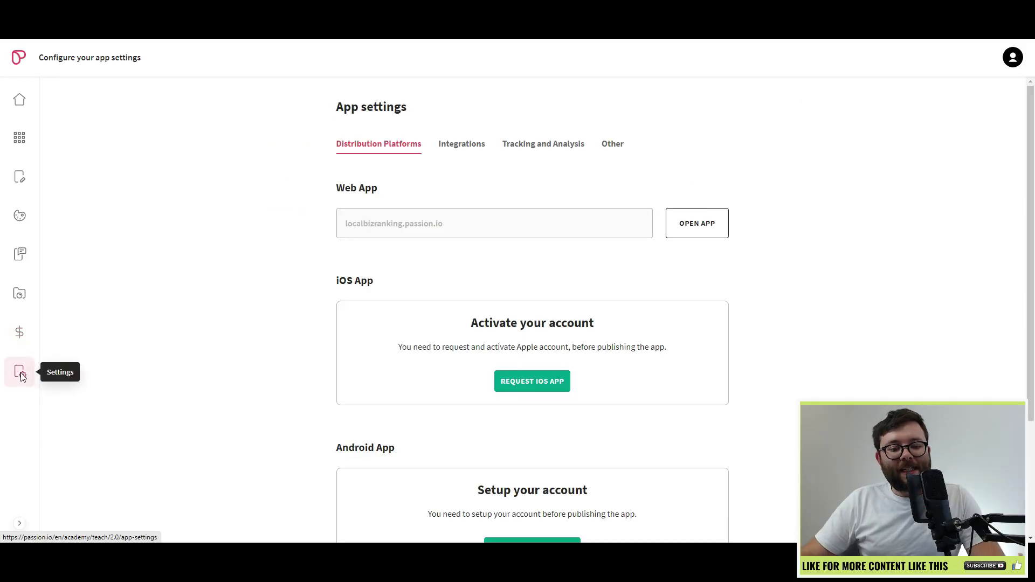
scroll(397, 294, down, 2)
scroll(397, 295, up, 1)
double_click(354, 226)
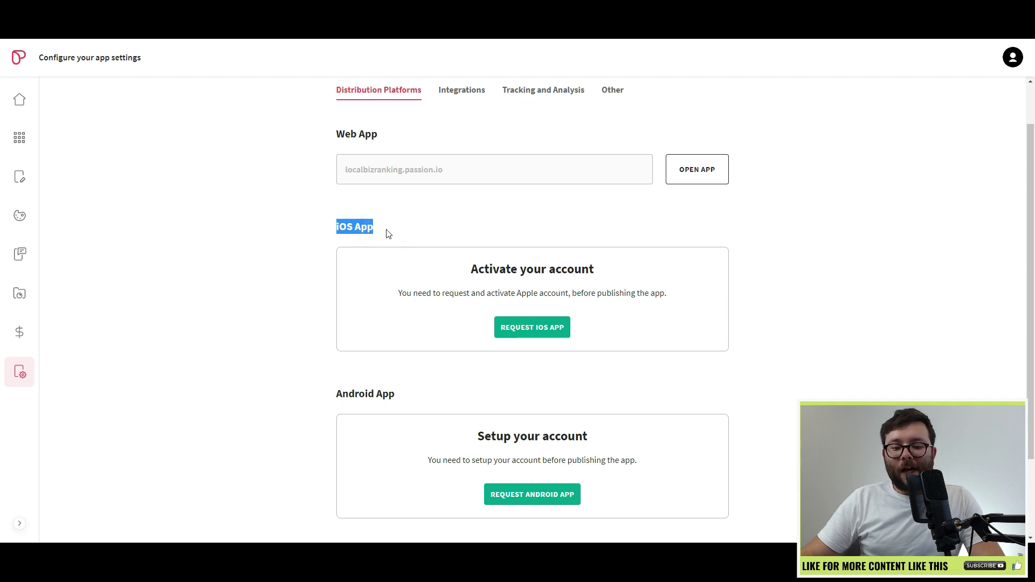
drag(396, 393, 340, 394)
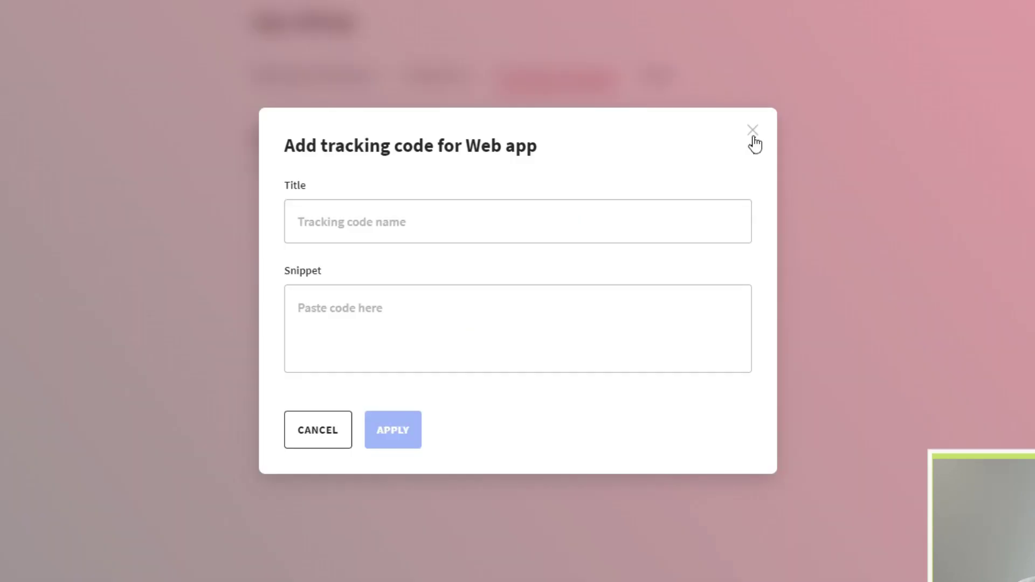
click(753, 131)
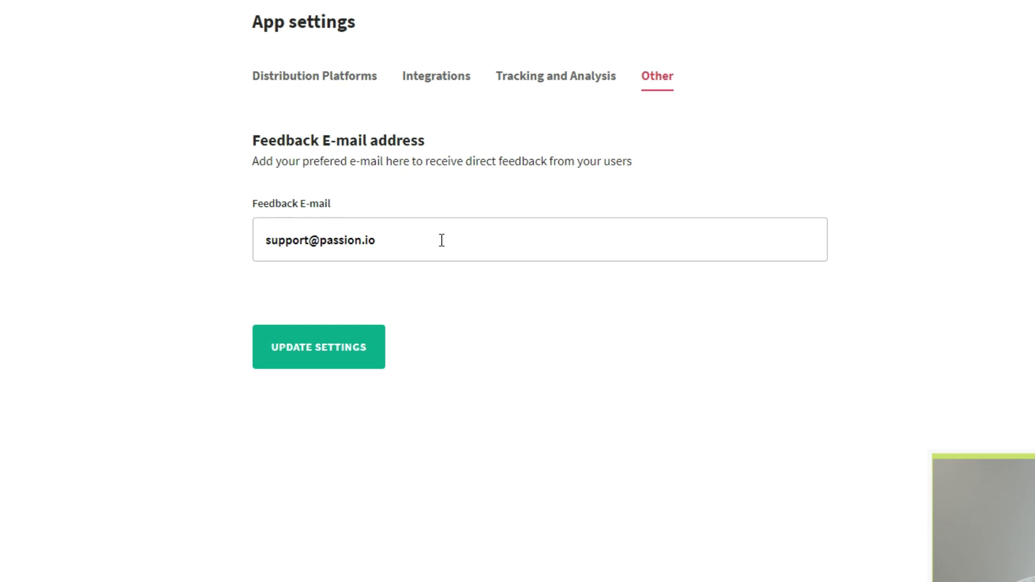
triple_click(442, 240)
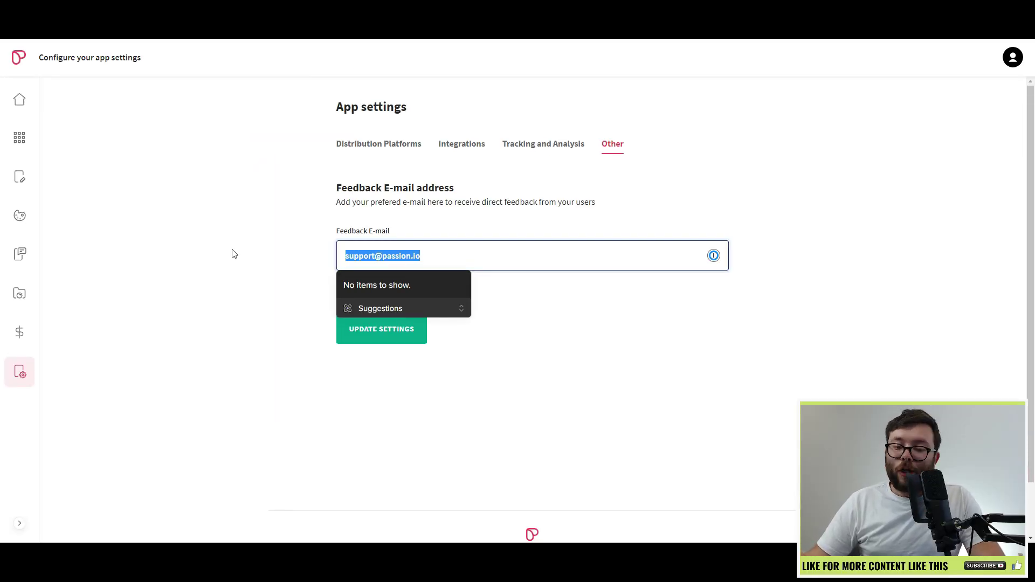
click(615, 331)
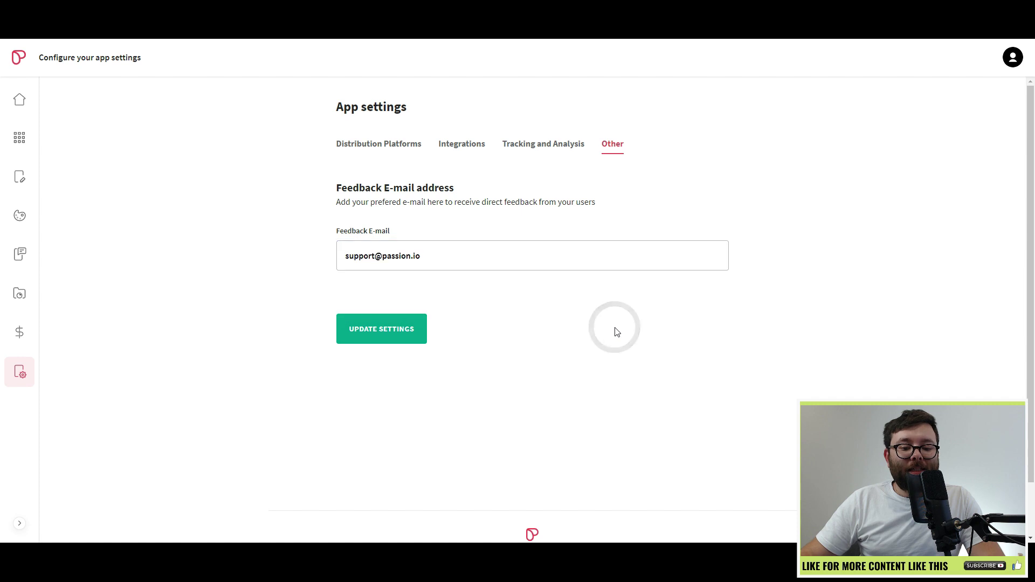